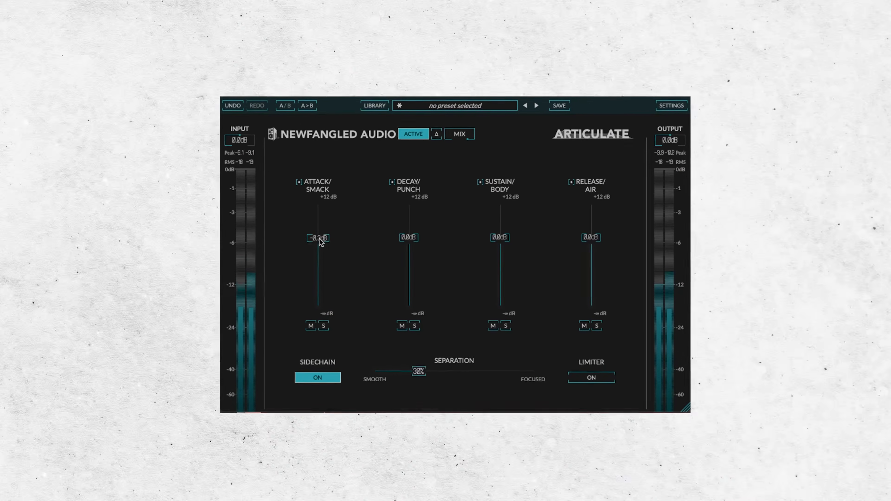
Set Articulate's Attack/Smack to 0.7 dB, Decay/Punch to -1.5 dB and Sustain/Body to 1.9 dB.
left_click_drag(317, 240, 291, 339)
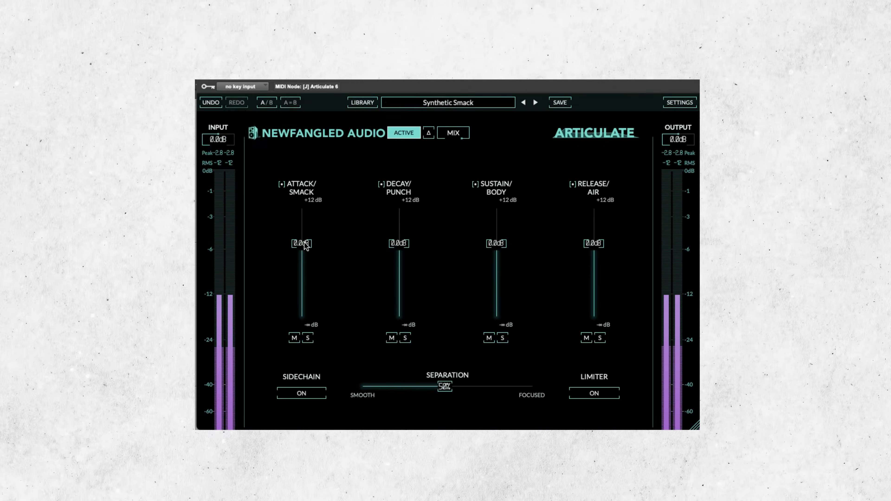
left_click_drag(304, 244, 304, 243)
left_click_drag(399, 246, 399, 250)
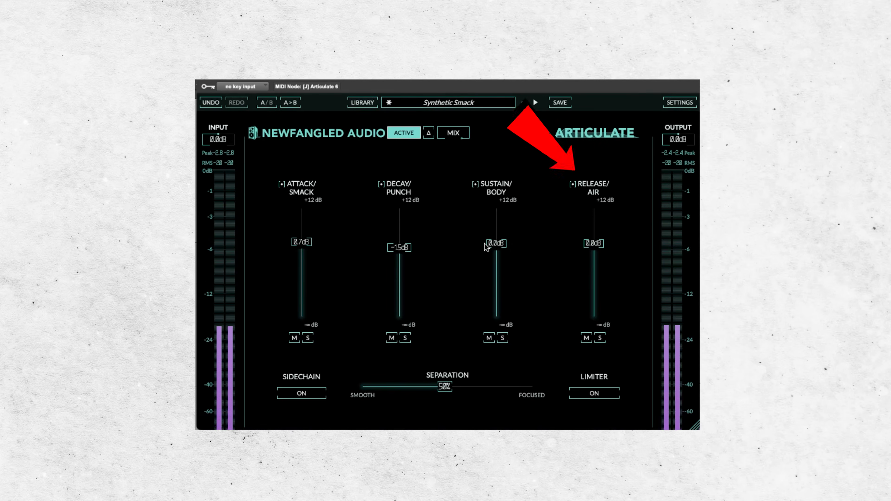
left_click_drag(503, 245, 505, 240)
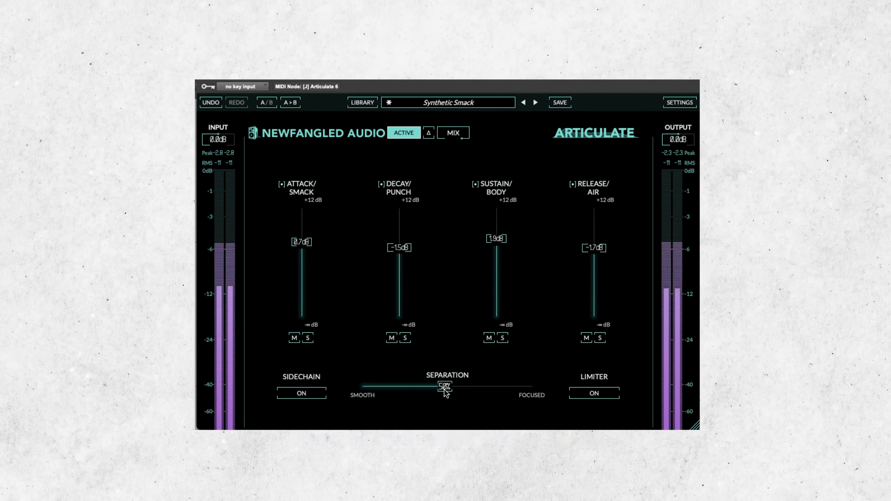
Set the Separation to 84% and lower Sustain/Body to 0.7 dB.
left_click_drag(446, 392, 533, 403)
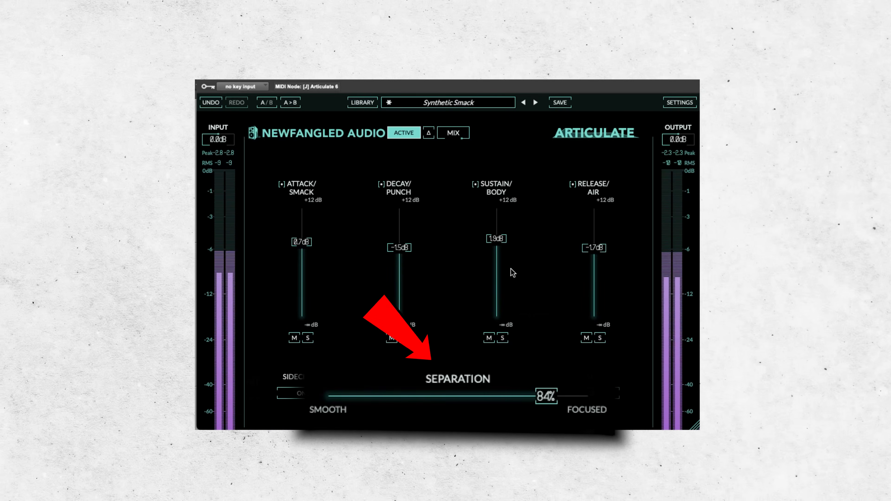
left_click_drag(504, 247, 504, 249)
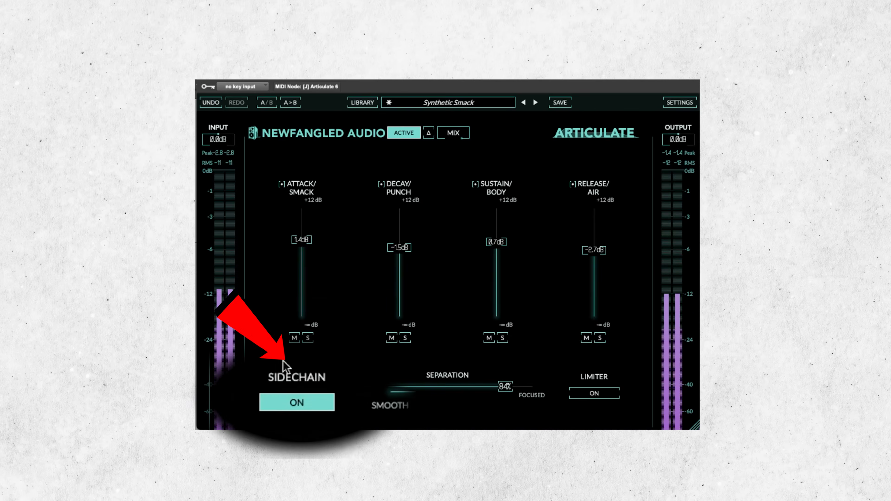
Browse the mono buses available as the plug-in's sidechain key input.
left_click(241, 86)
mouse_move(327, 91)
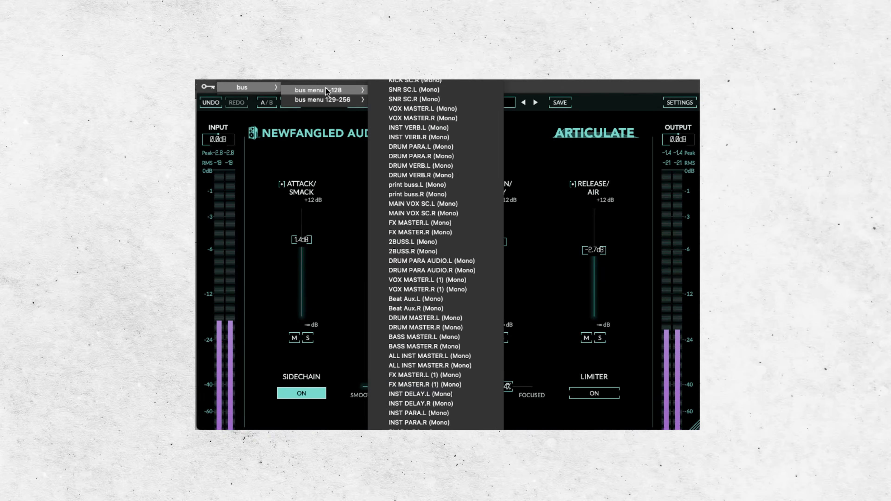
key("Escape")
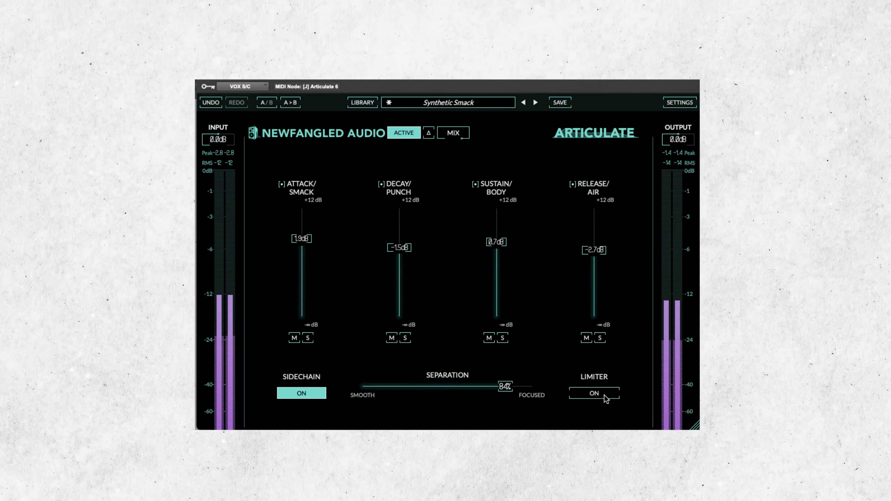
Turn on the limiter and audition the delta signal with Attack/Smack raised to 9.2 dB.
left_click(606, 397)
left_click_drag(304, 238, 307, 214)
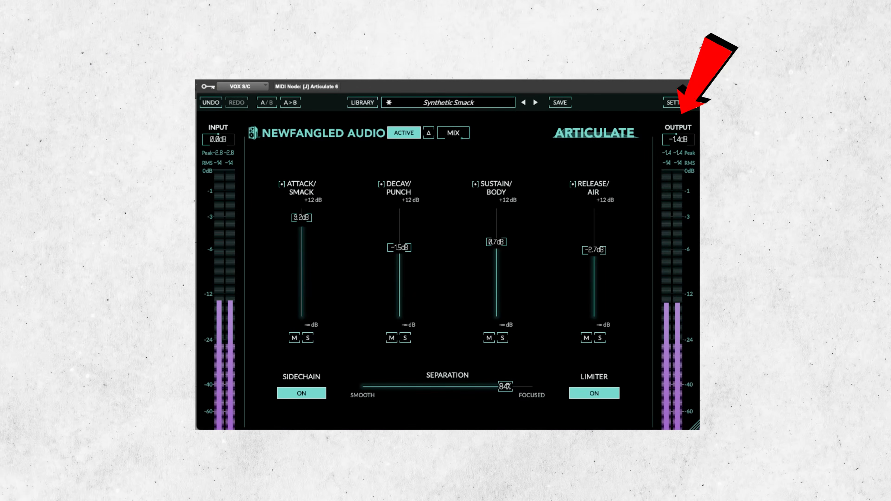
left_click(428, 132)
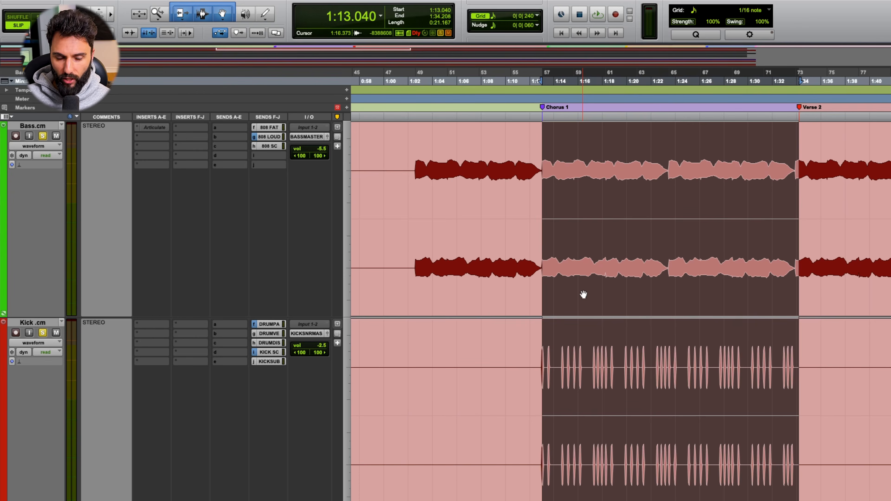
Zoom in on the start of Chorus 1 and highlight the first four kick hits one after another.
key("t")
key("t")
key("t")
key("t")
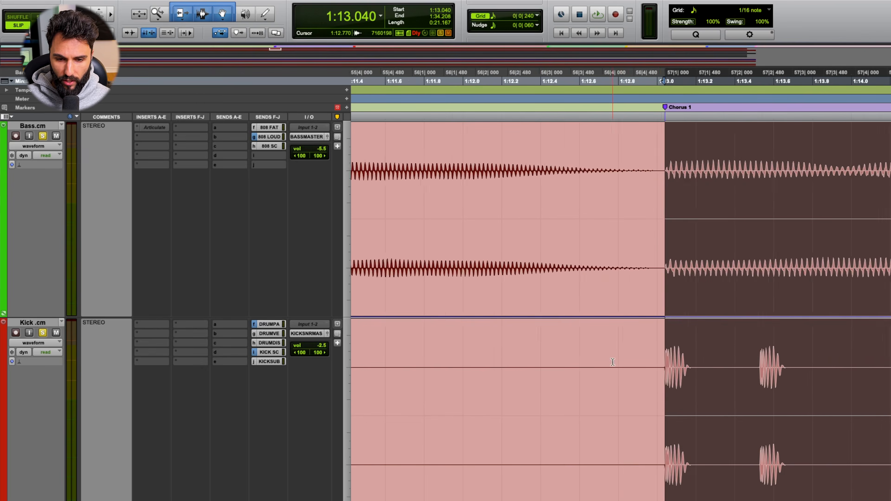
scroll(677, 352, "right", 6)
left_click_drag(366, 360, 389, 363)
left_click_drag(462, 363, 485, 363)
left_click_drag(683, 362, 705, 362)
left_click_drag(774, 363, 807, 361)
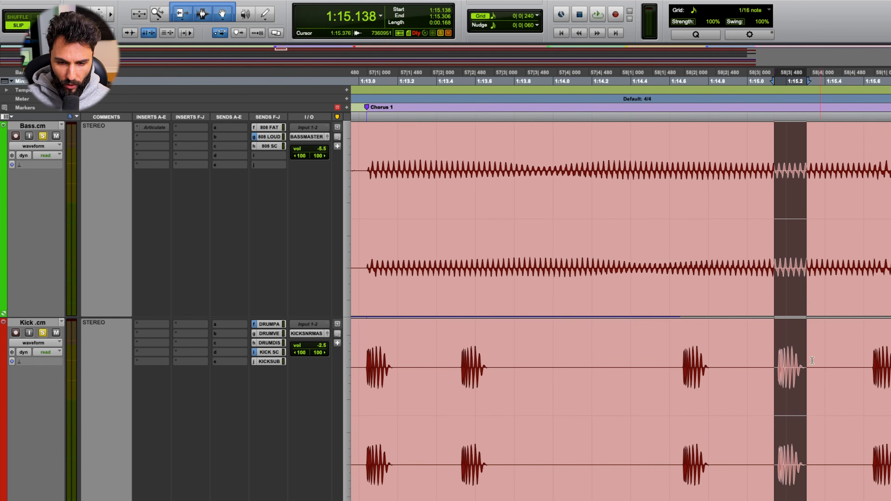
Enlarge the waveforms and highlight the bass from the chorus start to the fourth kick, and the part overlapping the second kick.
key("alt+super+bracketright")
left_click(477, 207)
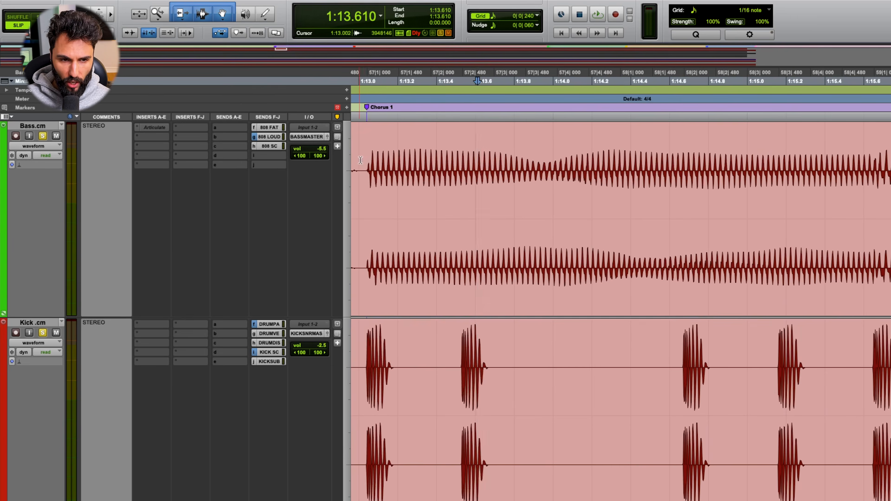
left_click_drag(366, 162, 790, 183)
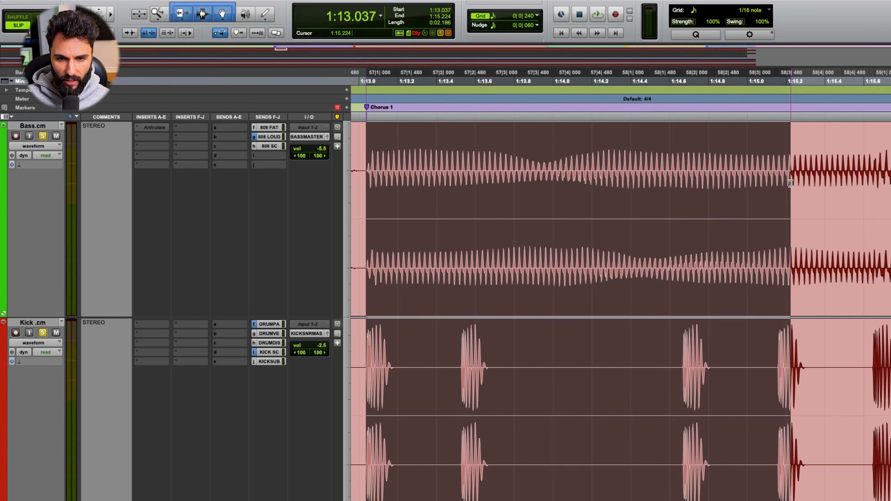
left_click(464, 198)
left_click(460, 199)
left_click_drag(460, 198, 486, 203)
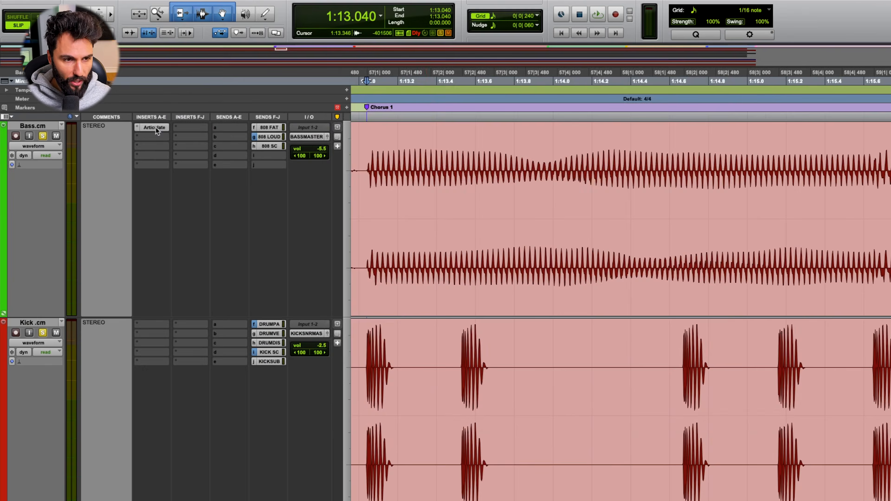
Open the Articulate insert on the Bass.cm track and turn on its sidechain.
left_click(156, 127)
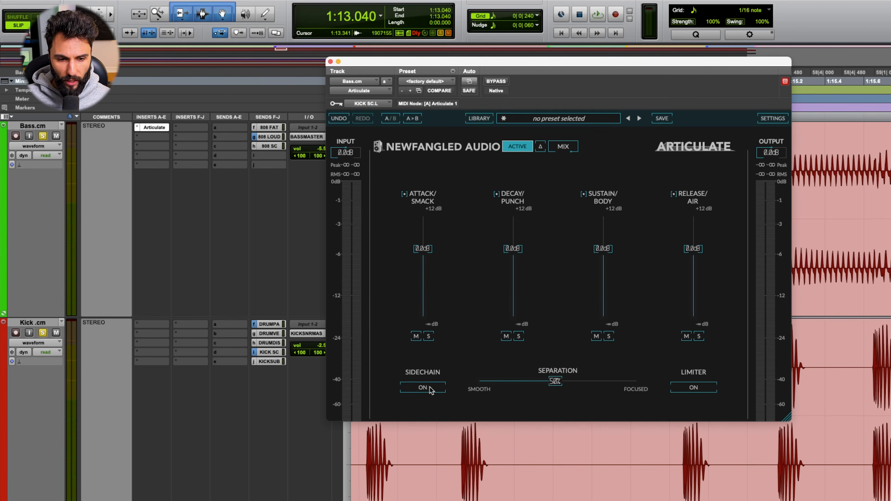
left_click(403, 391)
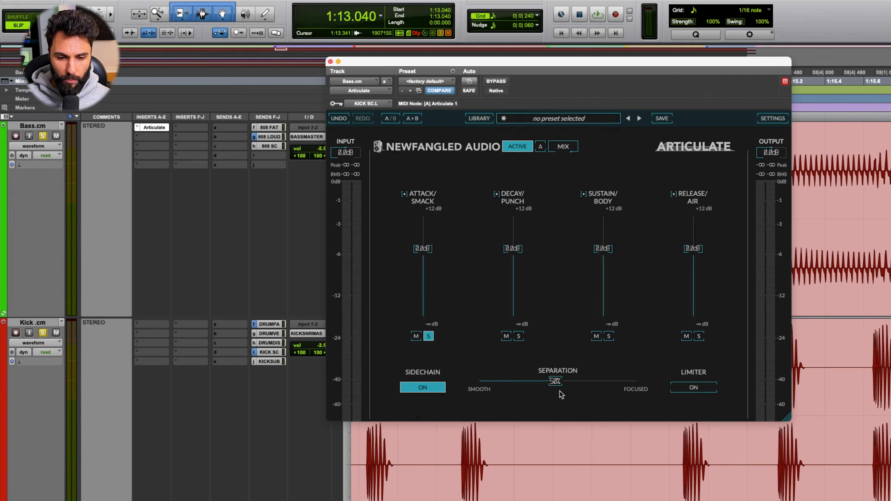
Try Articulate's Separation at 90%, at 100% and near the fully smooth end at 1%.
left_click_drag(555, 382, 609, 383)
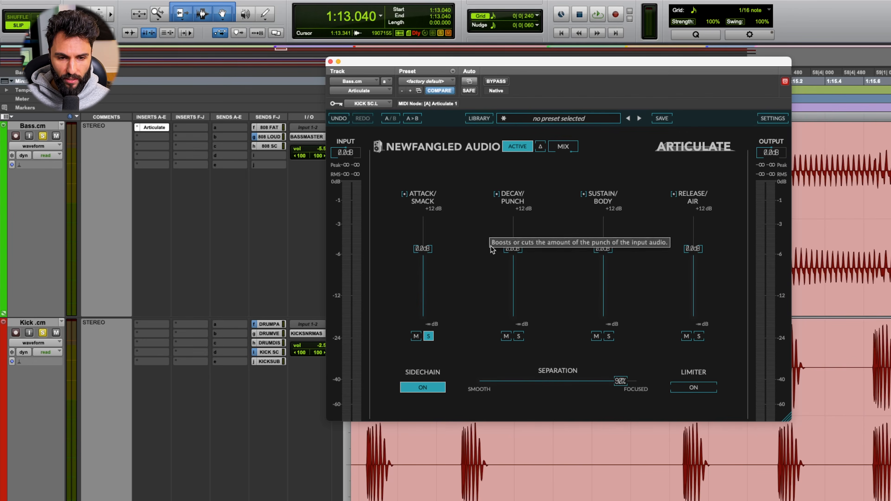
left_click_drag(616, 381, 630, 381)
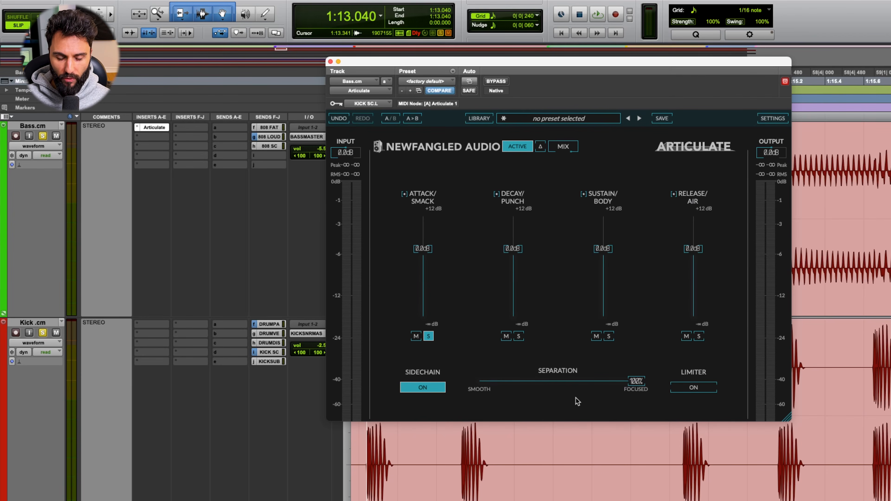
left_click_drag(630, 382, 501, 383)
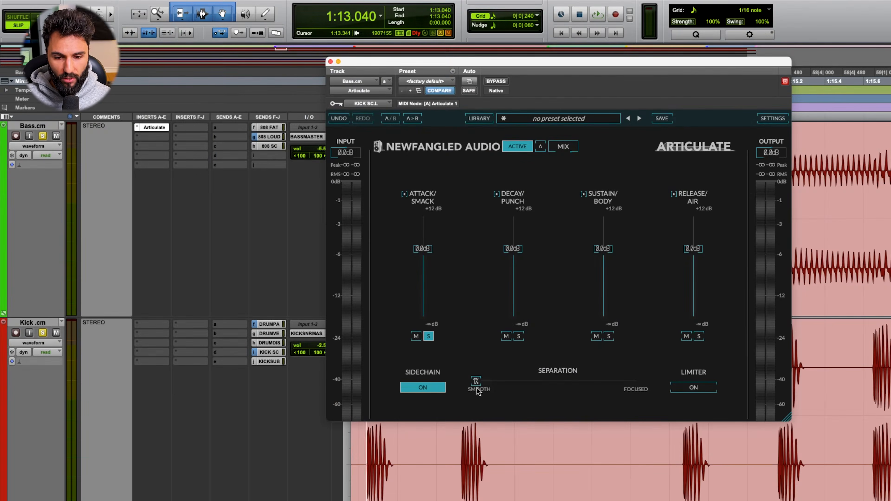
Play the chorus while setting the Separation to 30%, and stop playback.
key("space")
left_click_drag(477, 379, 524, 390)
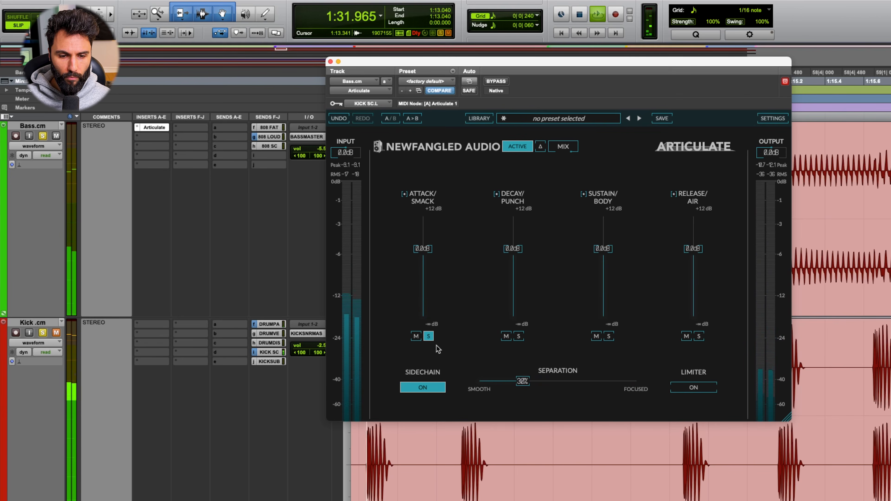
key("space")
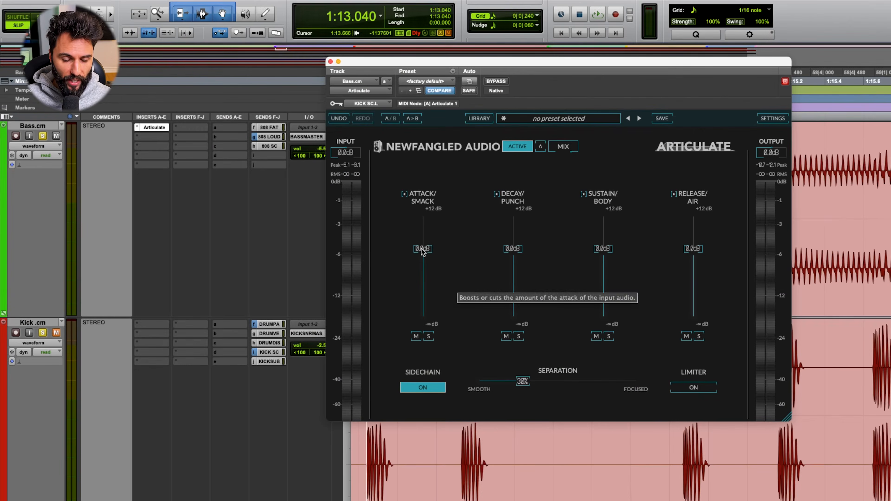
Unmute the kick track and reset Attack/Smack to 0.0 dB after trying it at -4.0 dB.
left_click_drag(425, 250, 431, 265)
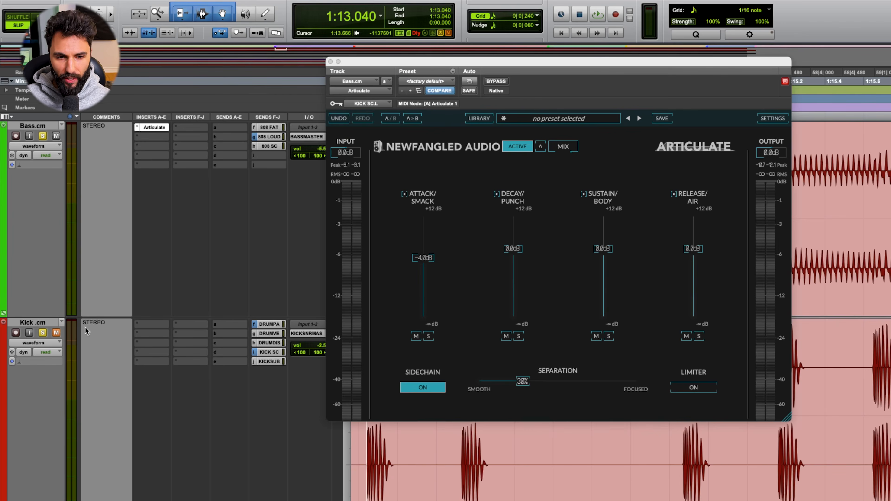
left_click(57, 332)
double_click(424, 258)
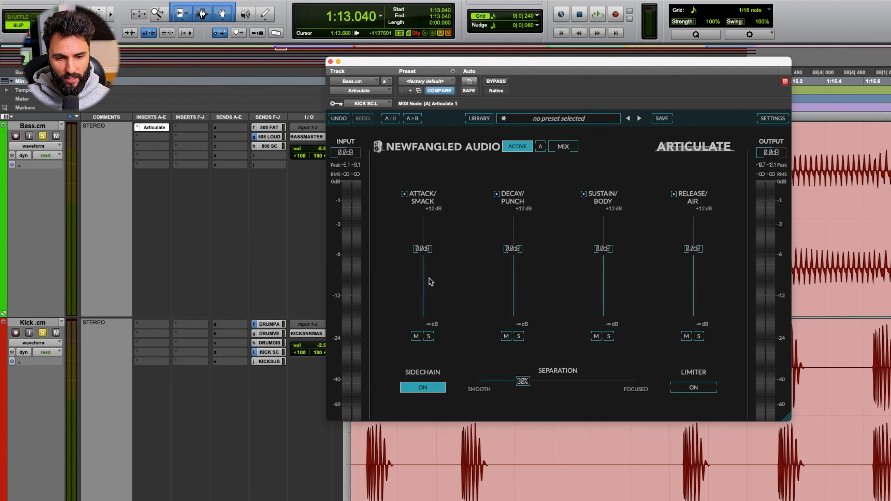
Play the chorus with Attack/Smack at -100.0 dB and the kick muted, comparing the bass with Articulate bypassed and active.
key("space")
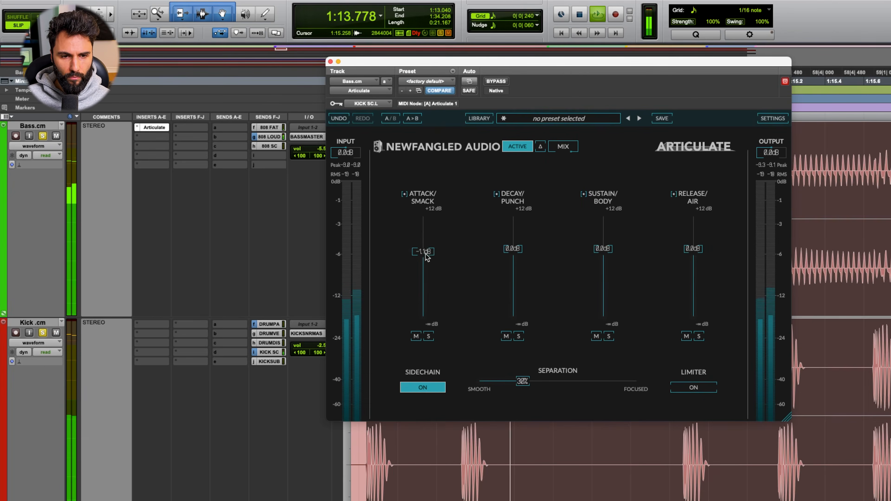
left_click_drag(428, 252, 420, 344)
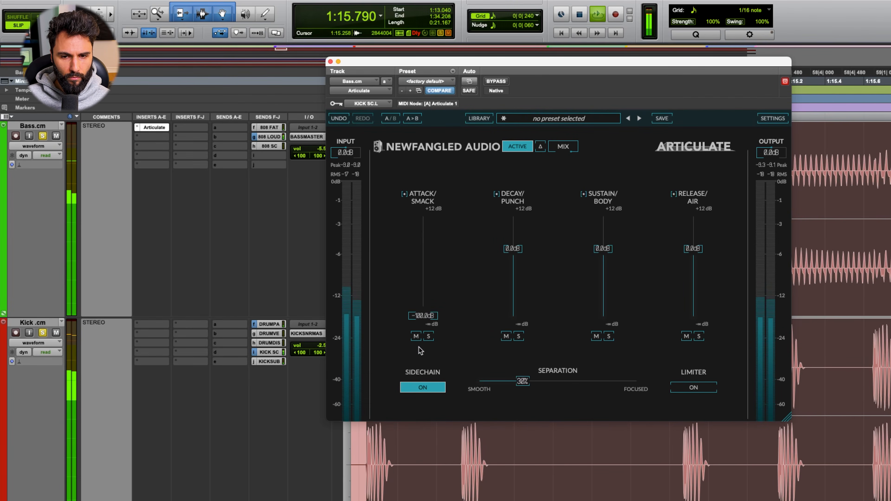
left_click(57, 333)
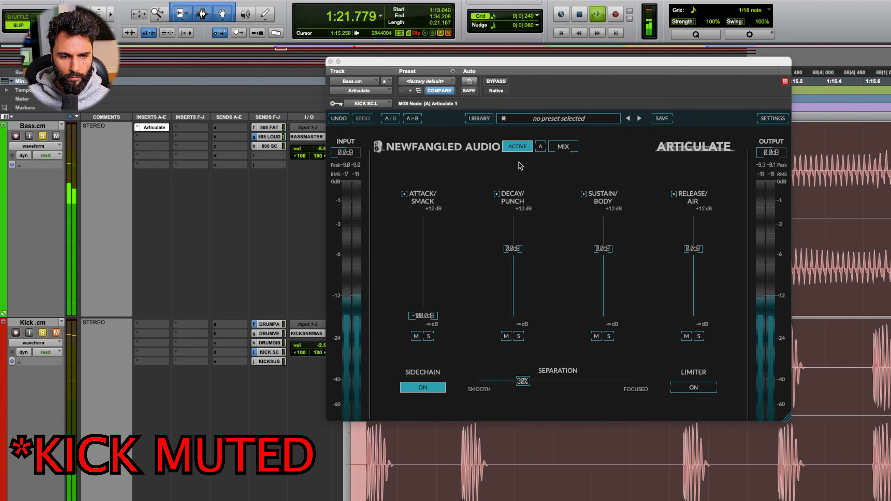
left_click(515, 148)
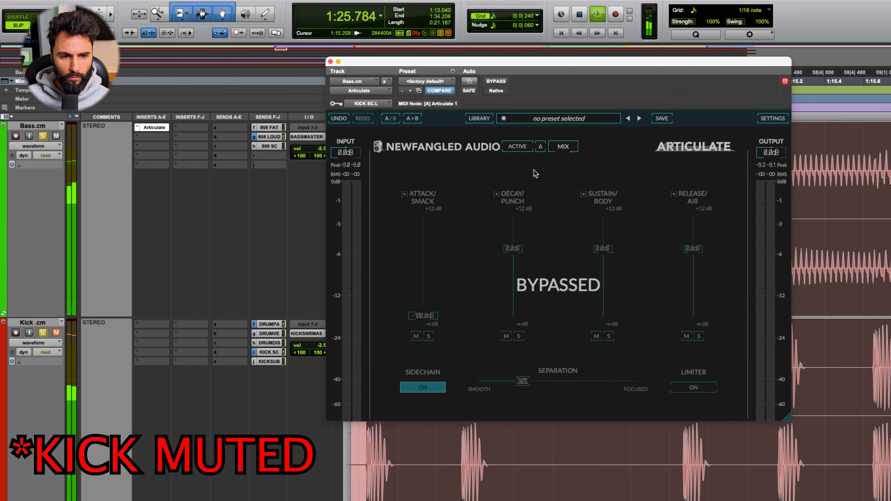
left_click(516, 146)
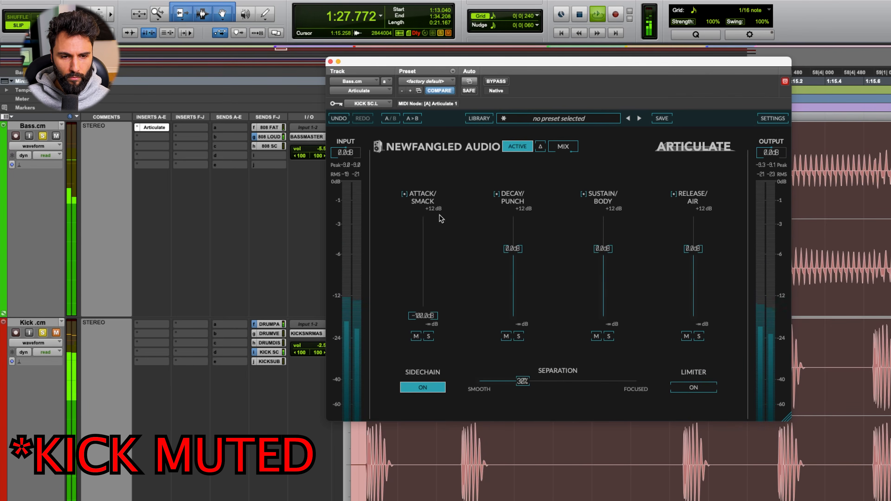
Set Attack/Smack to -20.0 dB and, with the kick unmuted, Decay/Punch to -3.0 dB.
left_click_drag(423, 323, 433, 274)
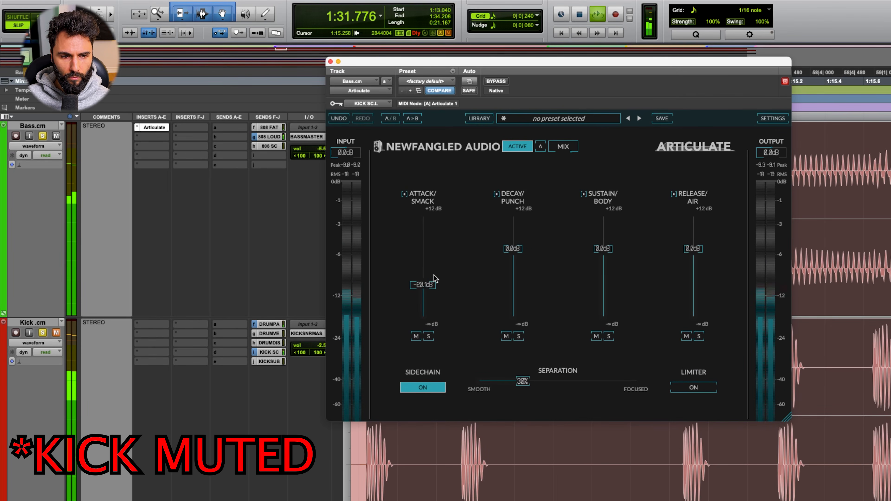
left_click(56, 333)
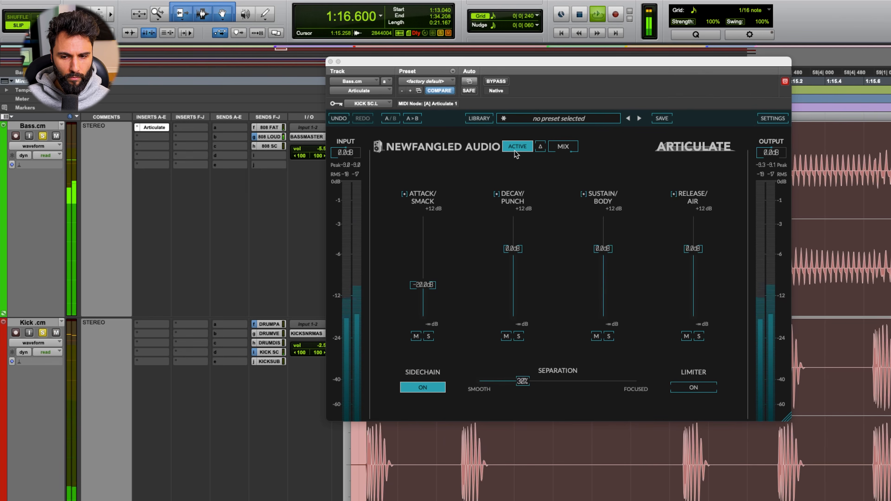
left_click_drag(518, 250, 518, 260)
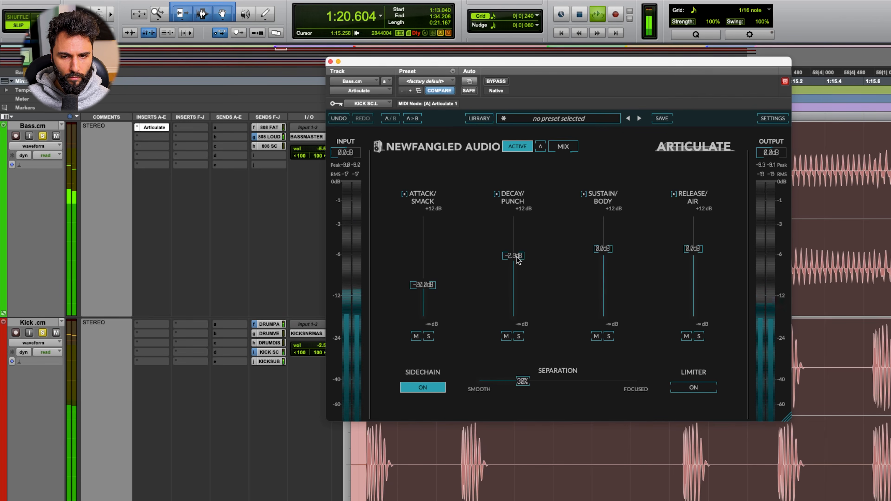
Compare the bass with Articulate bypassed and active, and audition its delta signal alone before stopping playback.
left_click(515, 148)
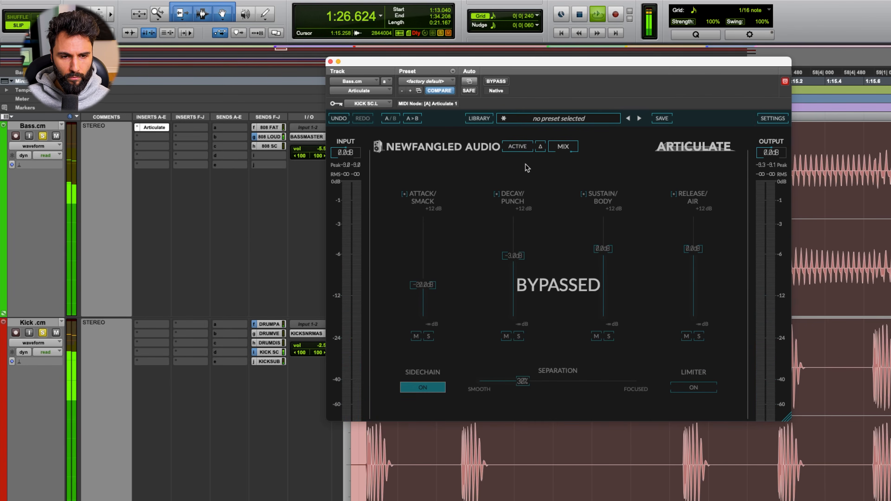
left_click(518, 148)
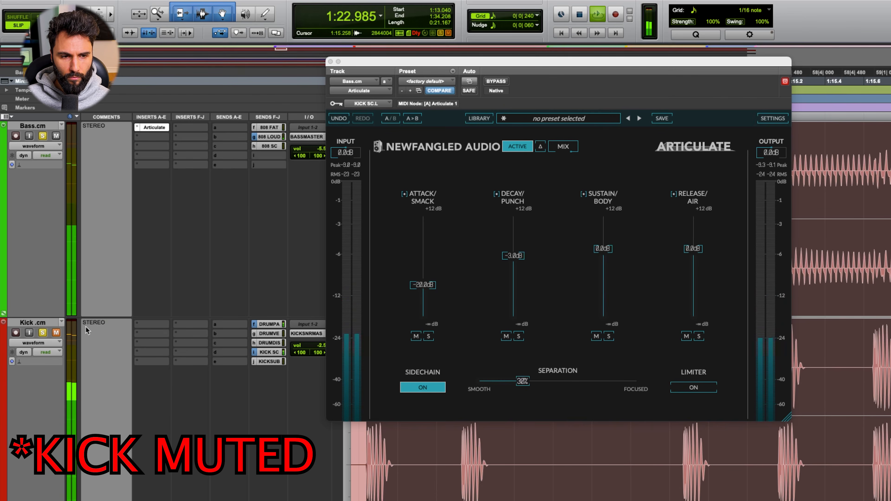
left_click(540, 146)
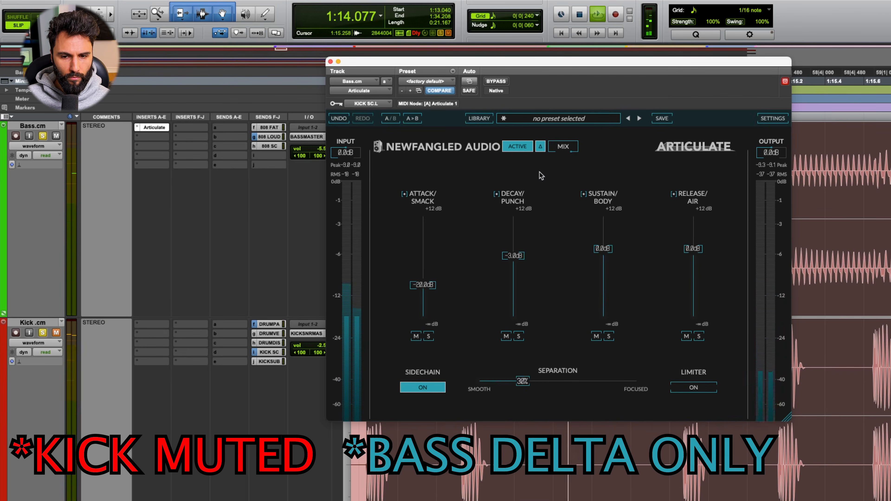
left_click(540, 146)
key("space")
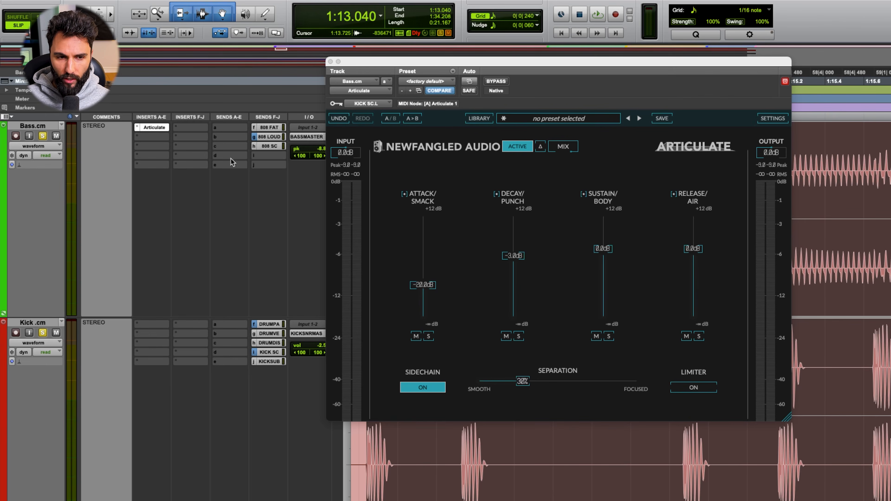
Reset the output peak meter, then raise Articulate's output level to 0.4 dB while the bass plays, stopping playback when done.
left_click(772, 165)
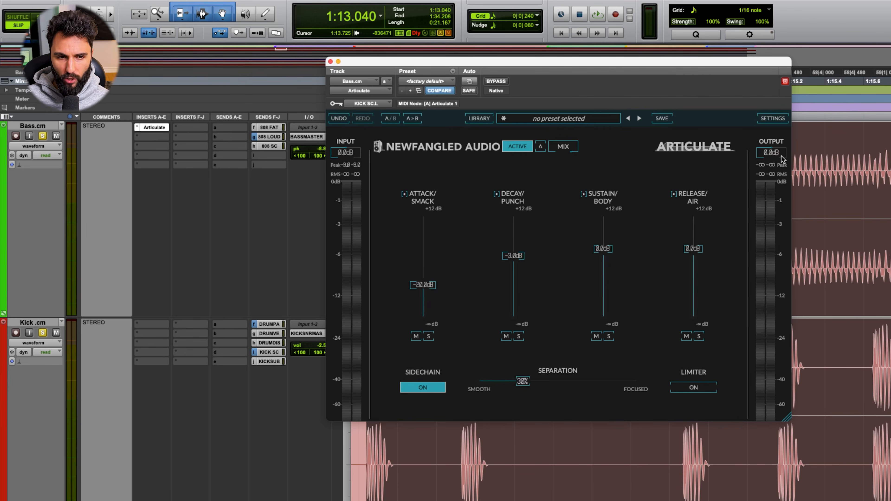
key("space")
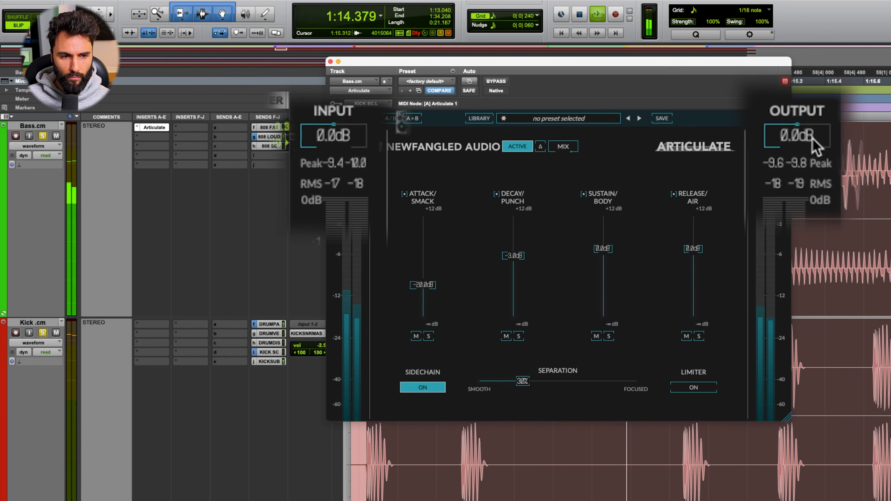
left_click_drag(812, 137, 812, 135)
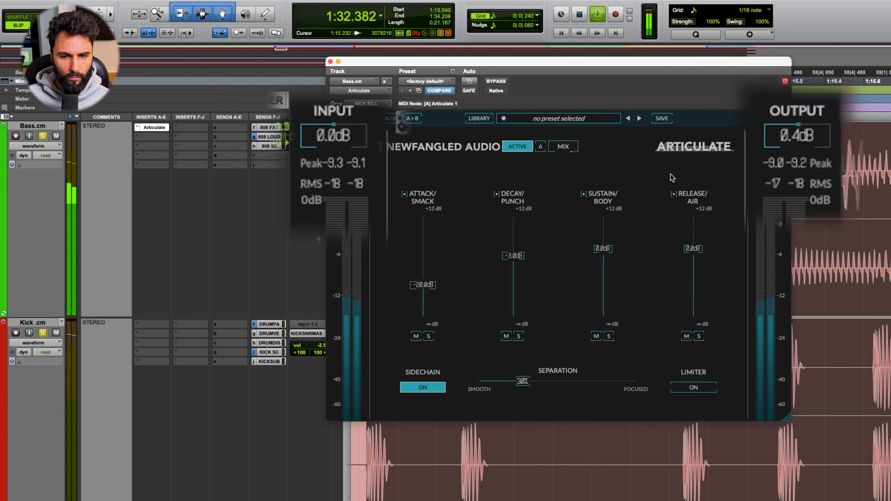
key("space")
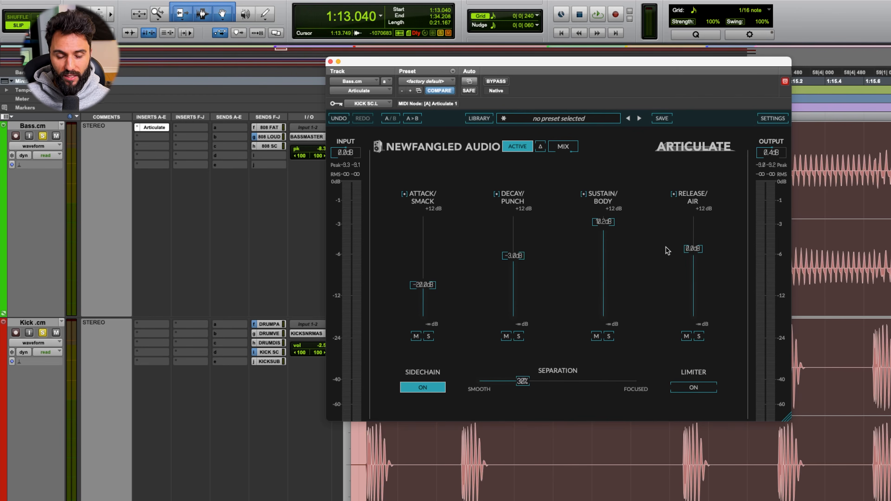
During playback, raise Sustain/Body to 8.5 dB and Release/Air to 4.0 dB with the limiter turned on.
left_click_drag(691, 241, 692, 230)
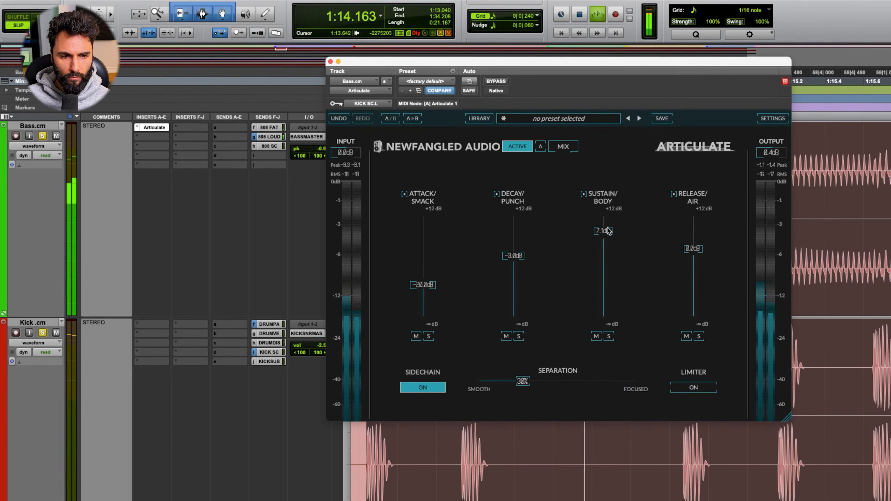
left_click_drag(606, 234, 608, 215)
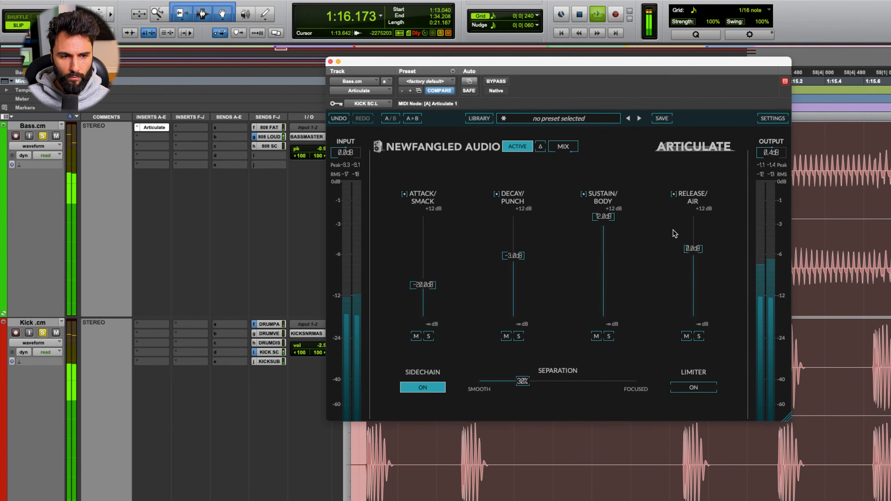
left_click_drag(695, 239, 699, 230)
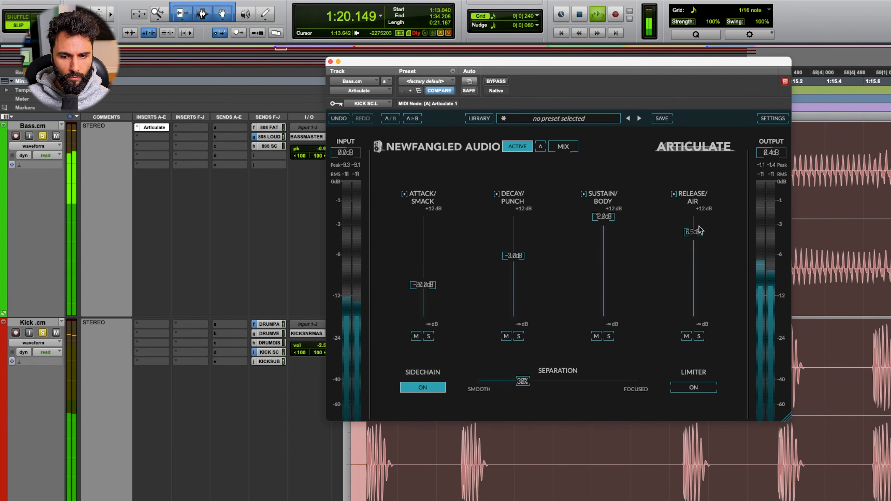
left_click(698, 387)
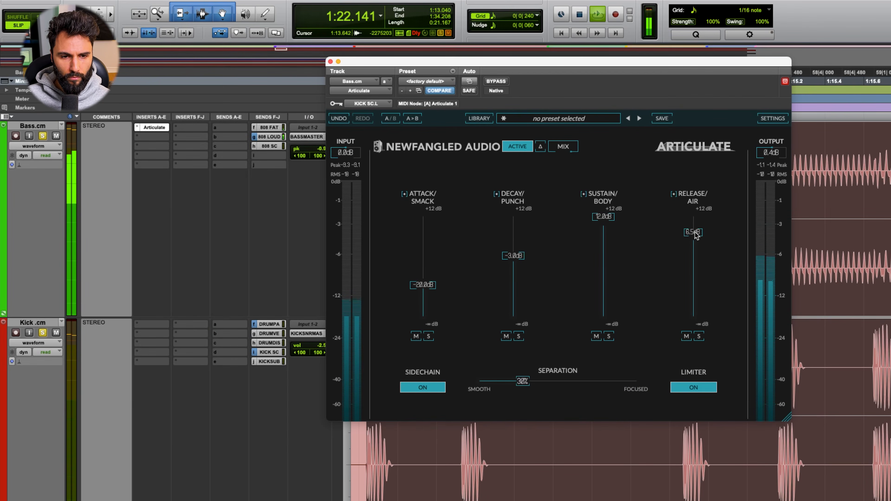
left_click_drag(693, 232, 693, 240)
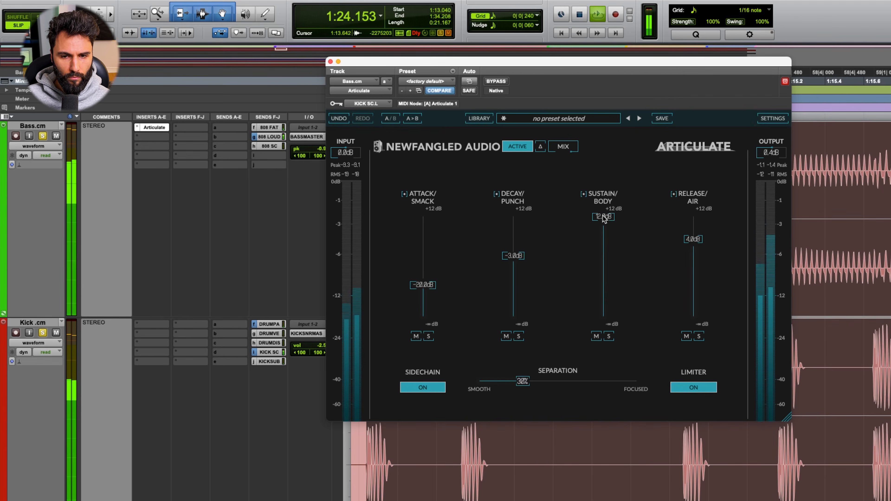
left_click_drag(603, 217, 603, 227)
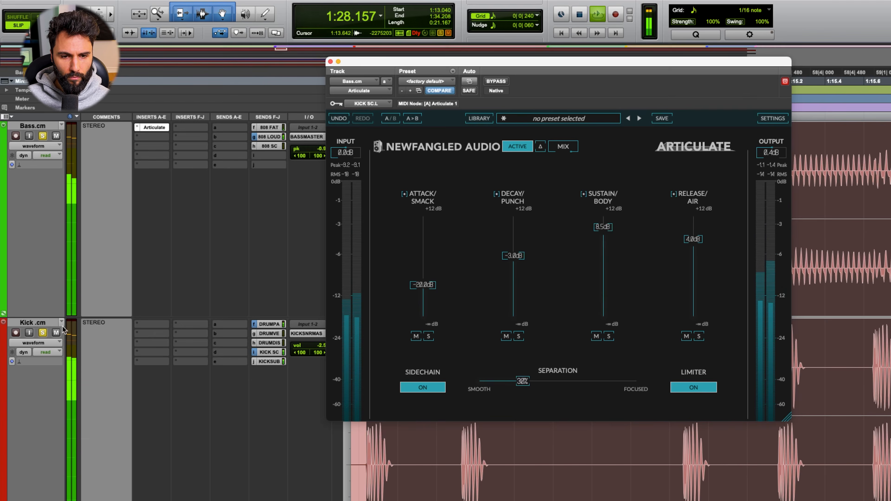
Mute the kick track, compare the bass with Articulate bypassed and active, and unmute the kick.
left_click(57, 332)
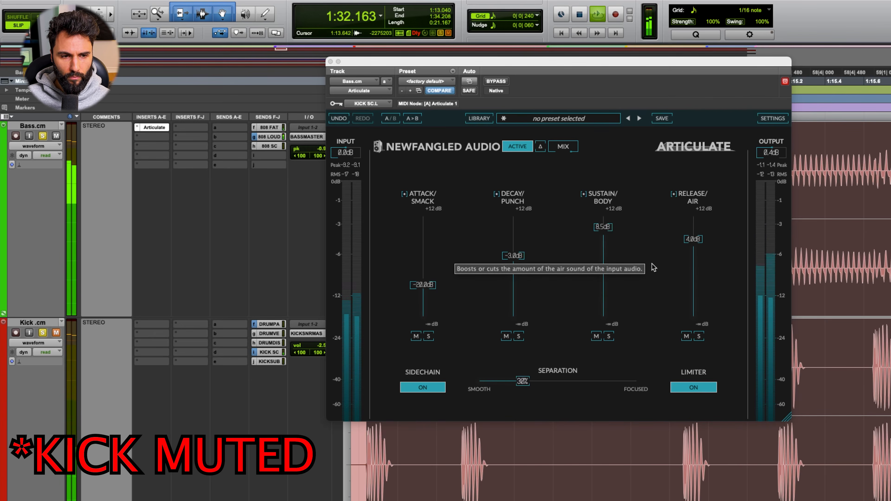
left_click(525, 148)
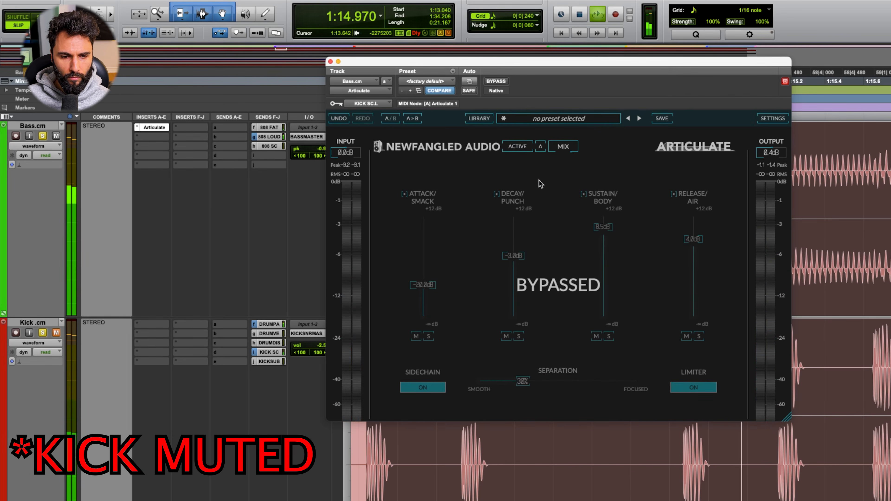
left_click(518, 149)
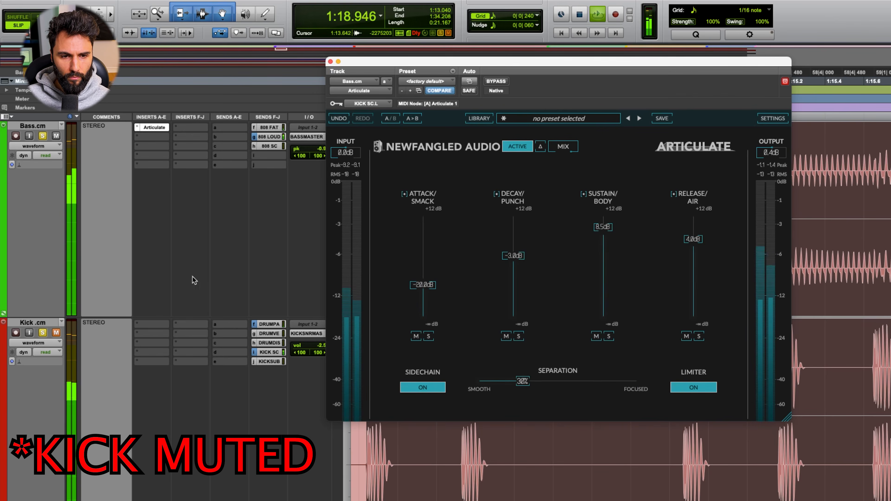
left_click(56, 333)
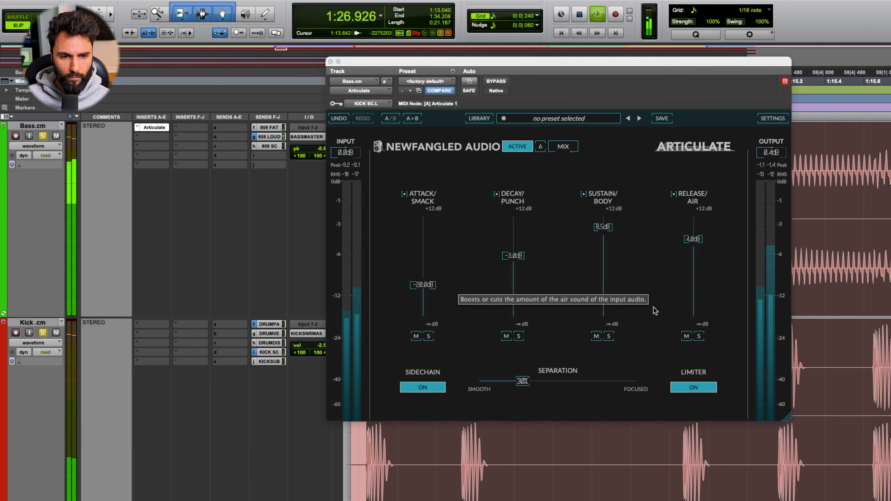
left_click(730, 308)
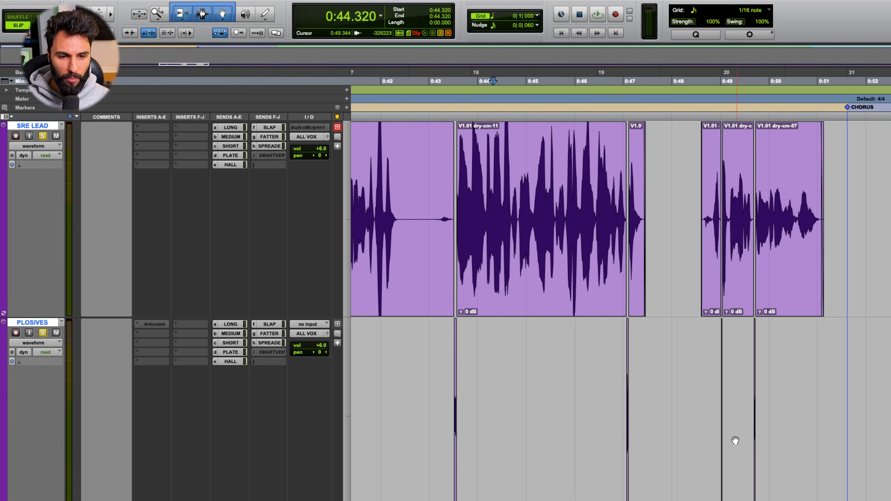
Examine the first plosive clip, mute the SRE LEAD track, and play the PLOSIVES track alone from 0:43.157.
key("t")
key("t")
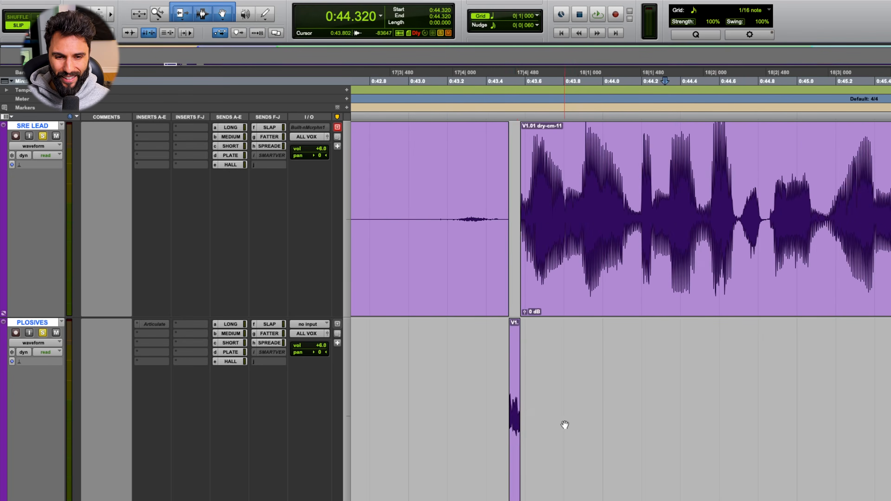
left_click(517, 450)
key("r")
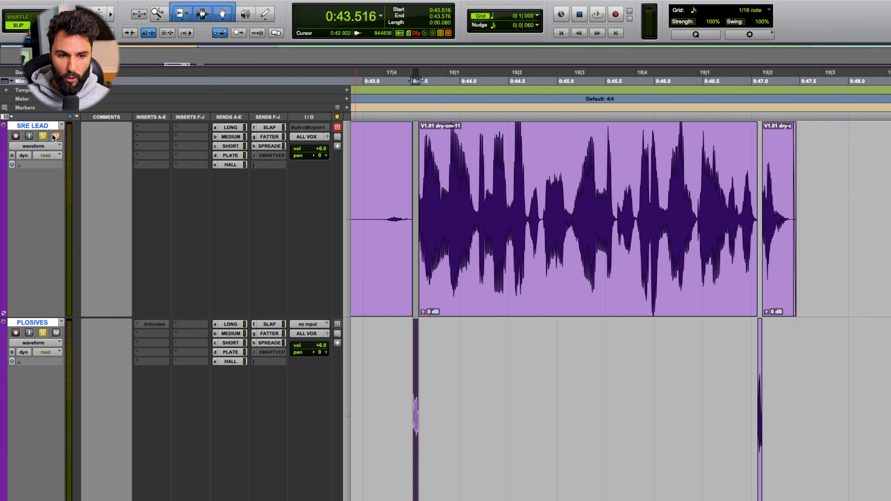
left_click(379, 362)
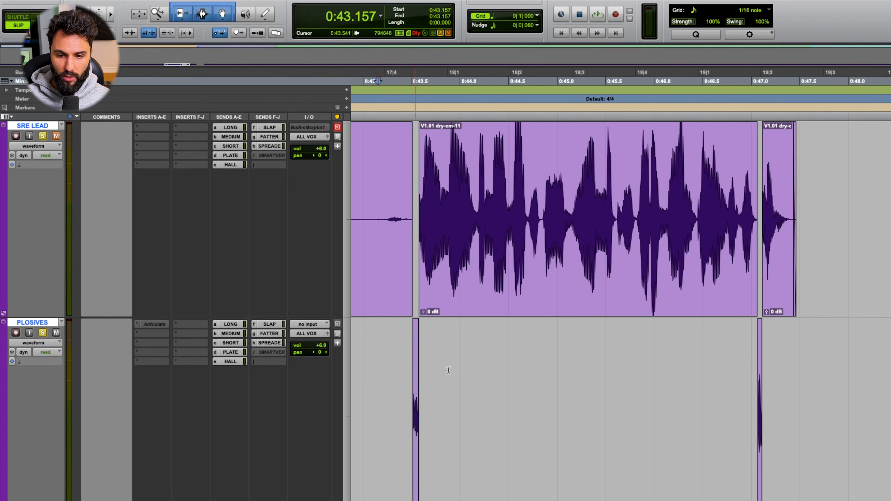
key("r")
key("space")
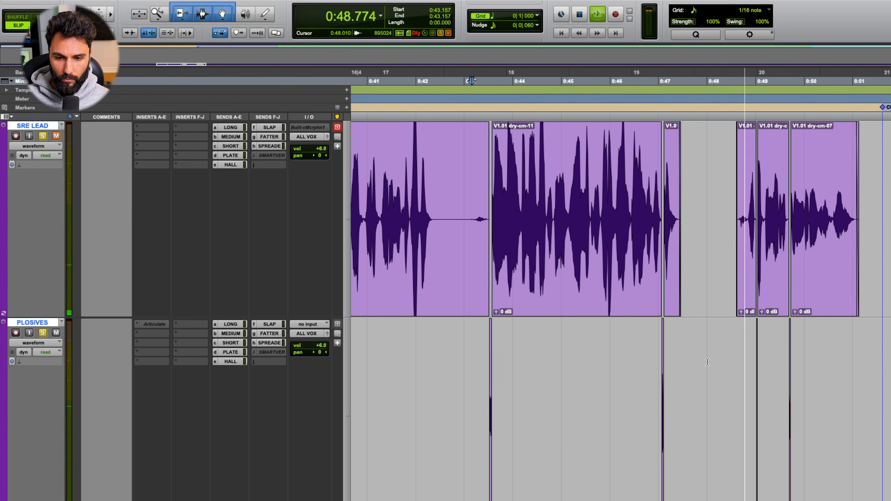
key("space")
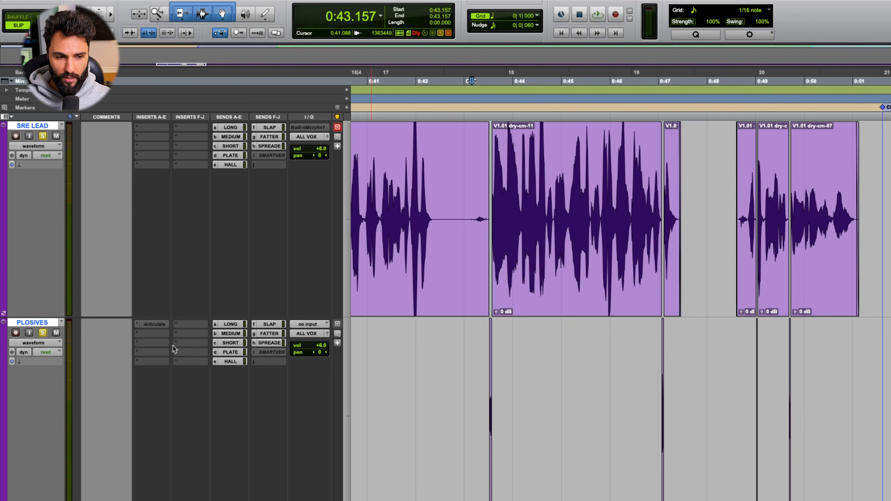
Activate and open Articulate on the PLOSIVES track and set Separation fully towards Smooth.
left_click(155, 323, "ctrl+super")
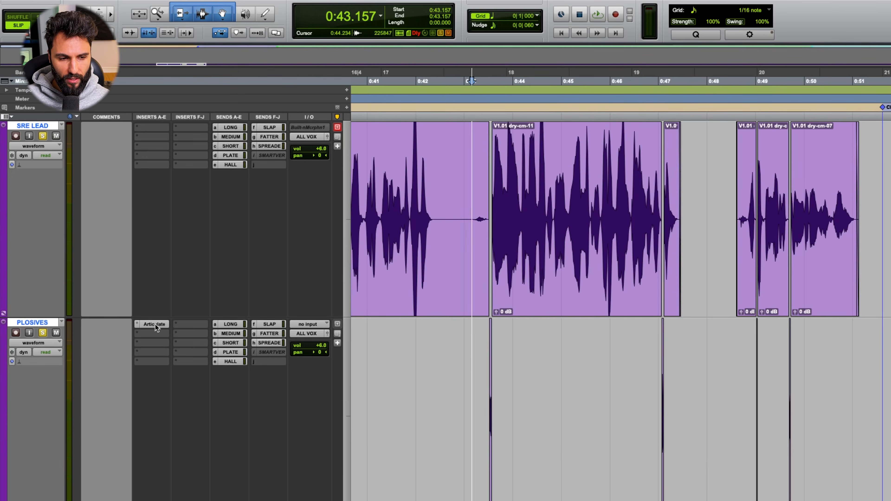
left_click(155, 324)
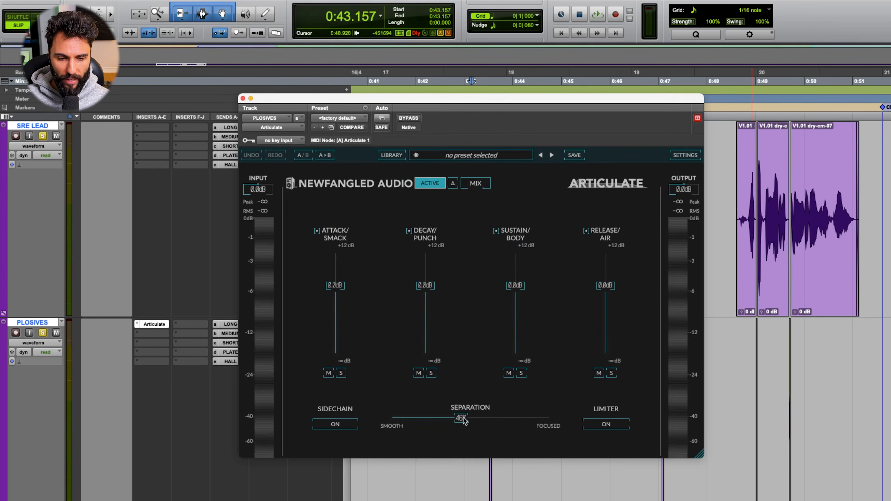
left_click_drag(462, 420, 418, 425)
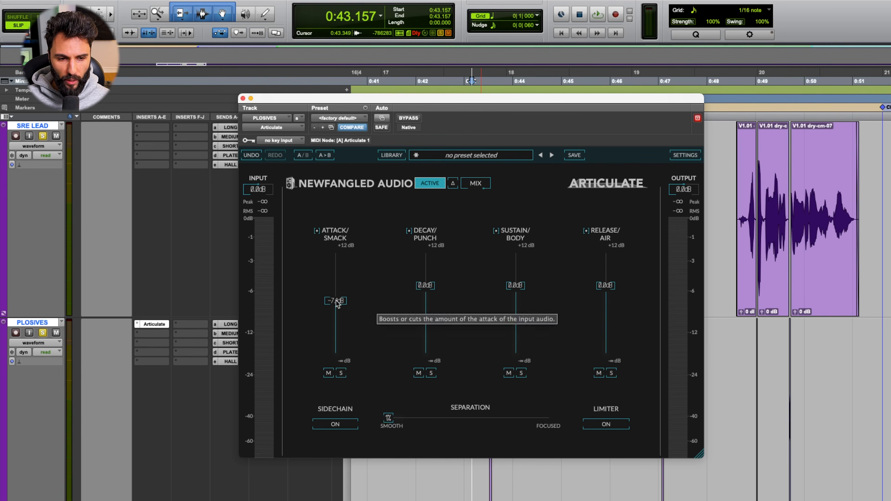
Reset Attack/Smack, play the vocal, and lower Attack/Smack to -14.8 dB to soften the plosives.
left_click(337, 302, "alt")
key("space")
left_click_drag(343, 284, 346, 323)
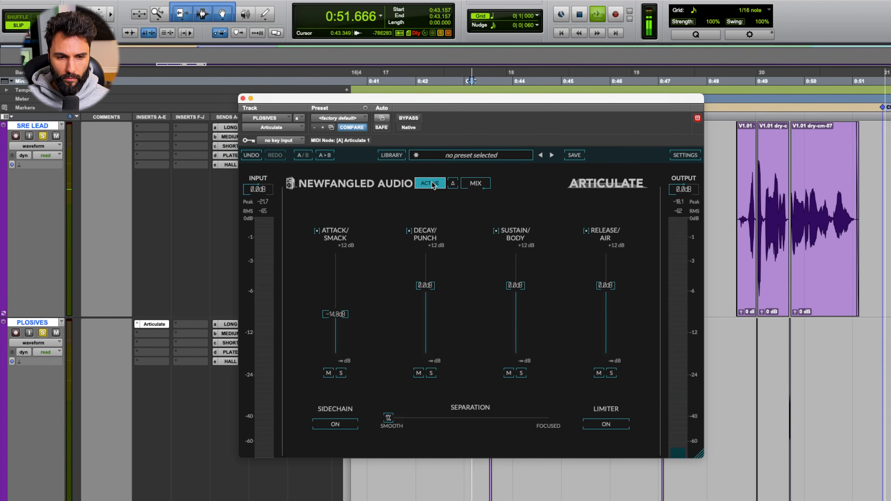
Compare the vocal plosives with Articulate bypassed and active during playback.
left_click(432, 183)
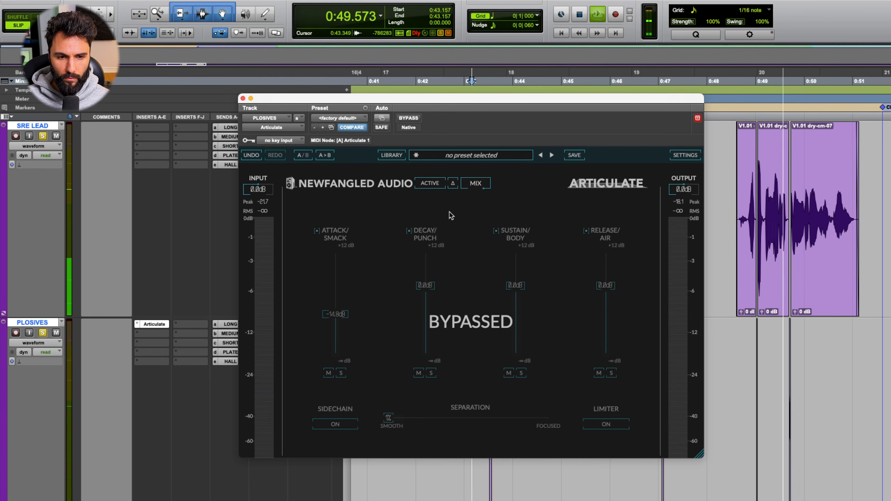
left_click(429, 183)
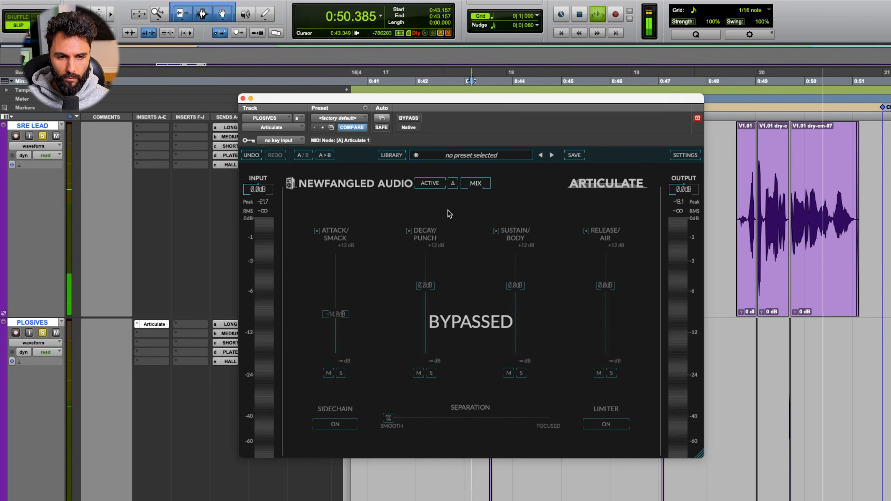
left_click(430, 183)
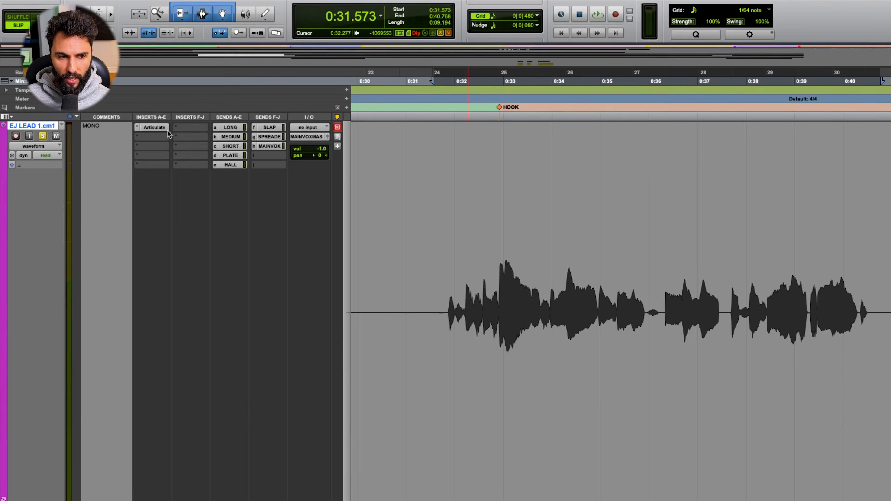
Open Articulate on the EJ LEAD 1.cm1 track and audition the Attack, Decay, Sustain and Release stages soloed one by one.
left_click(158, 127)
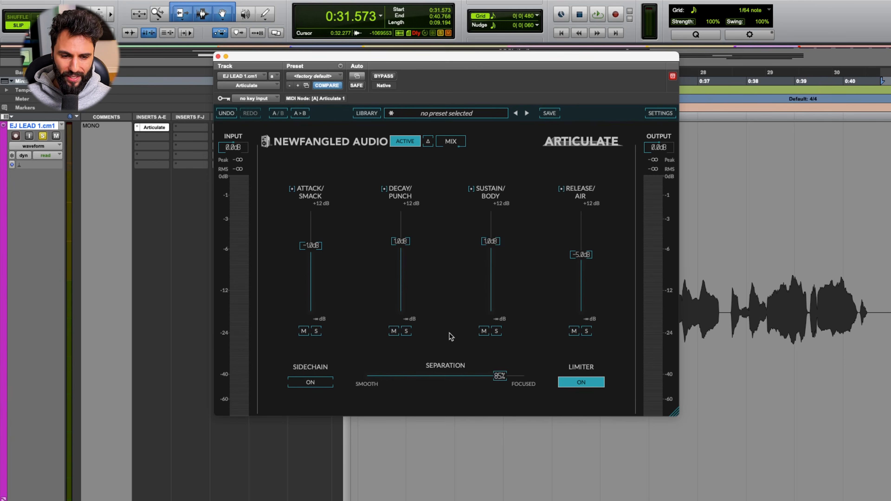
left_click(316, 331)
key("space")
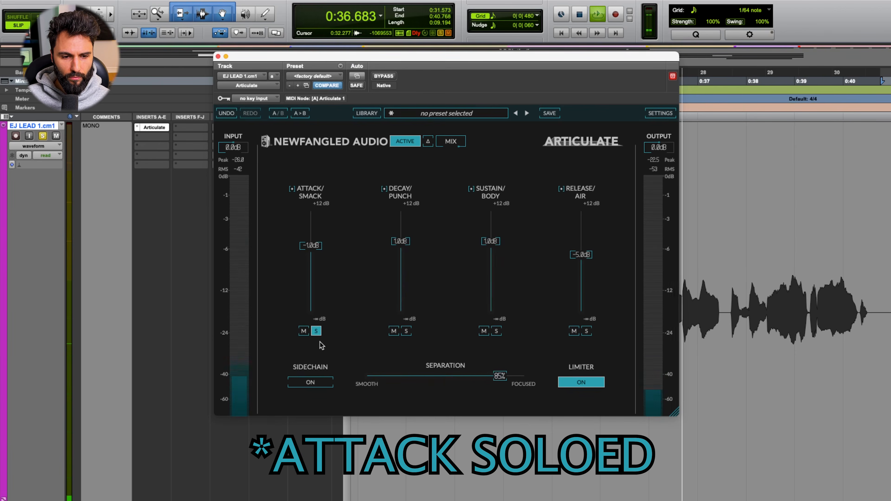
left_click(406, 331)
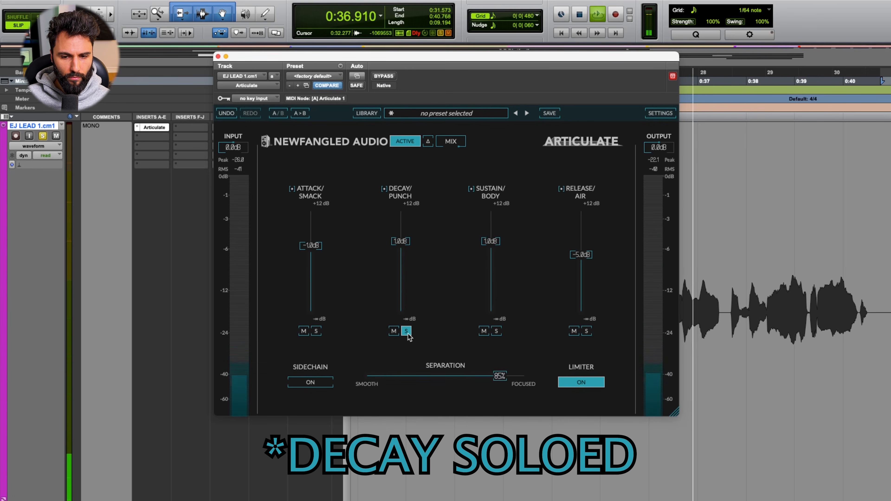
left_click(496, 331)
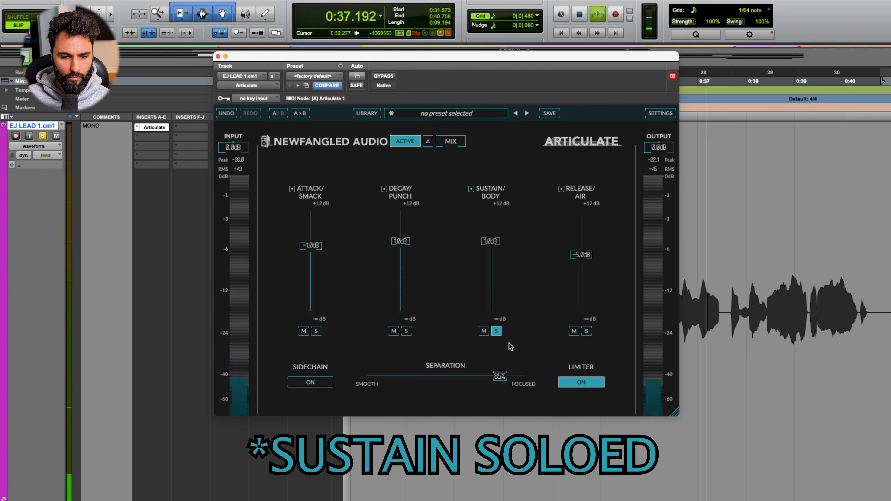
left_click(586, 331)
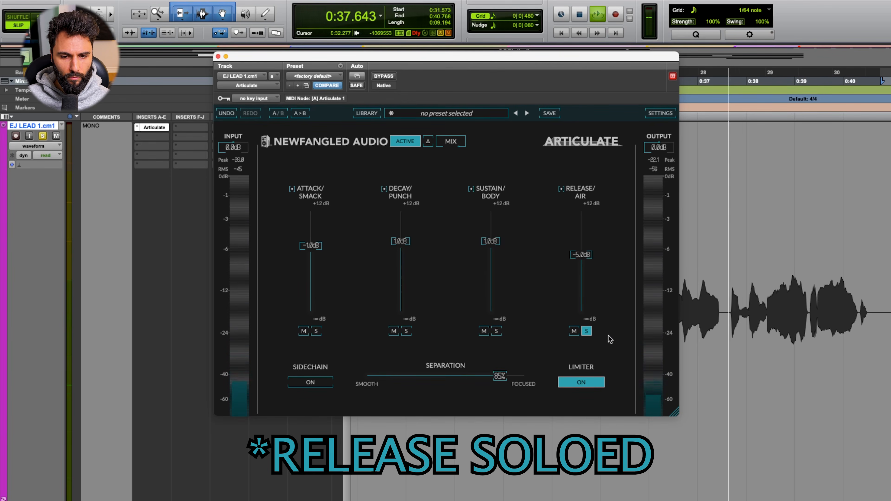
Turn off the Release/Air solo and compare the full lead vocal with Articulate bypassed and active.
left_click(586, 331)
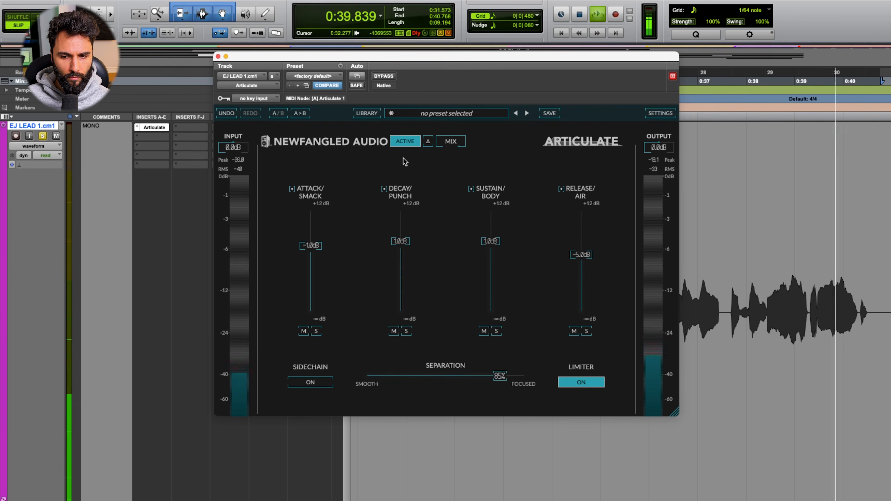
left_click(406, 142)
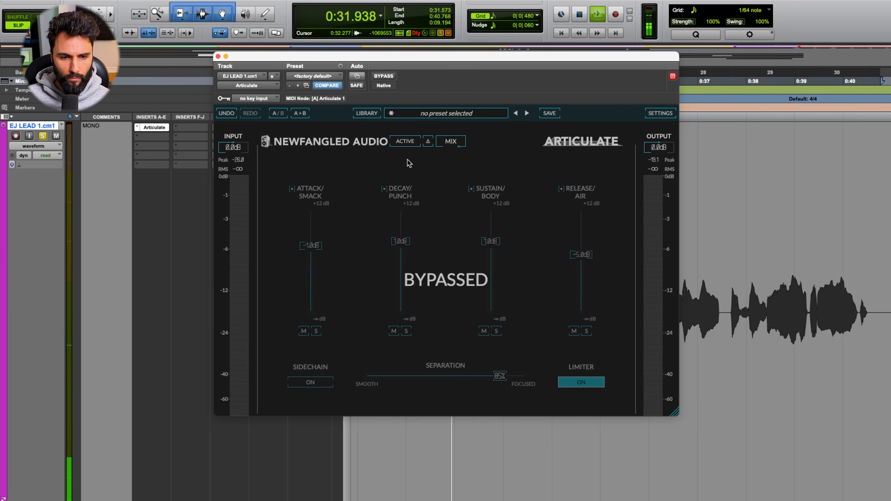
left_click(404, 142)
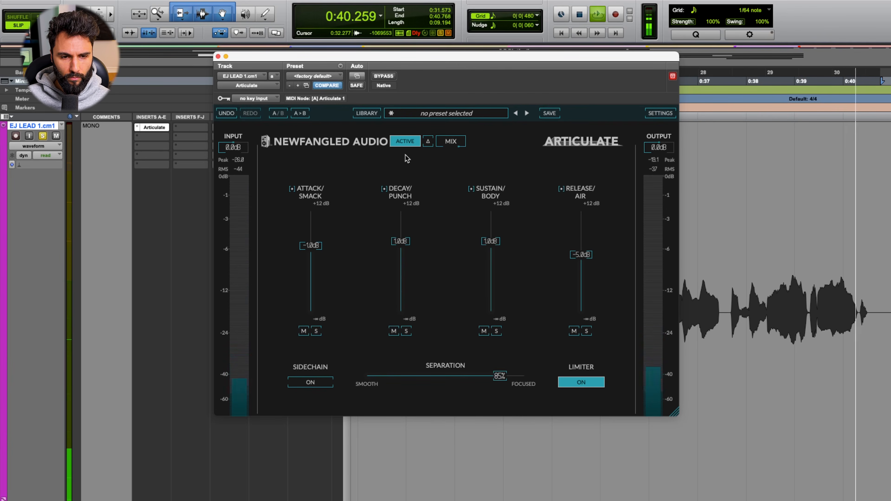
Audition only the difference Articulate makes to the lead vocal using the delta listen option, then stop playback.
left_click(428, 141)
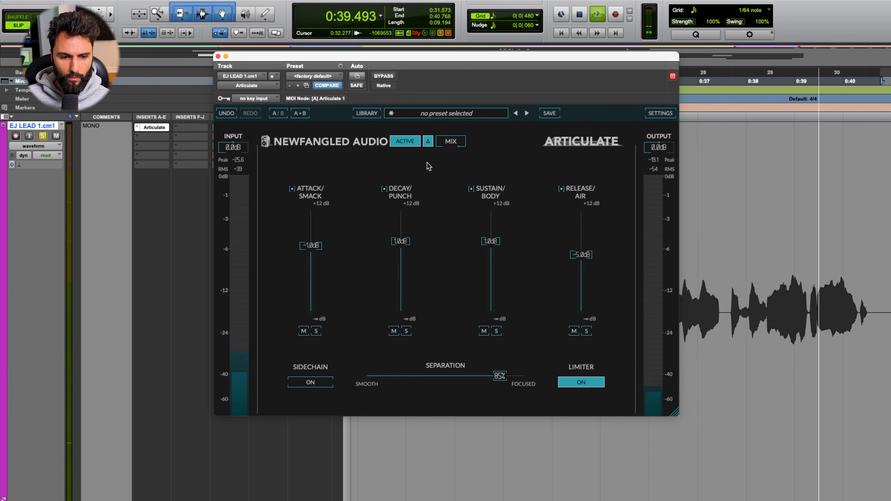
key("space")
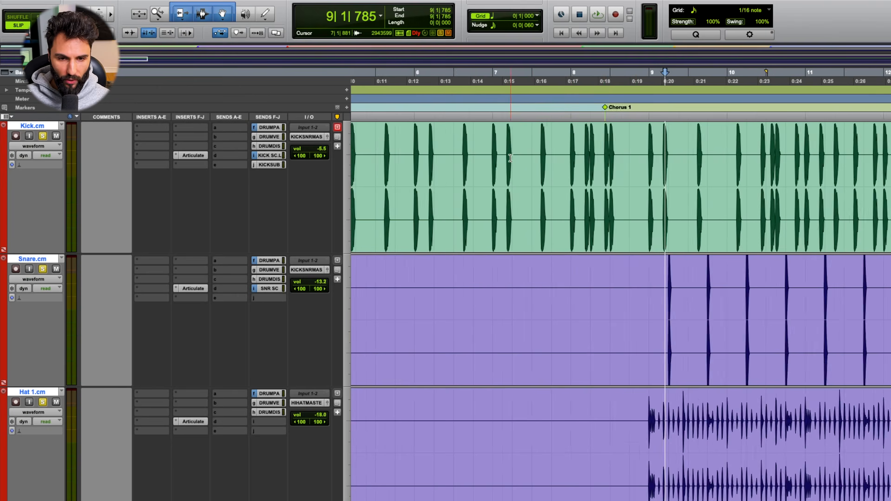
Examine individual kick, snare and hat hits around bar 9 by selecting them on the Kick.cm, Snare.cm and Hat 1.cm tracks.
key("t")
key("t")
key("t")
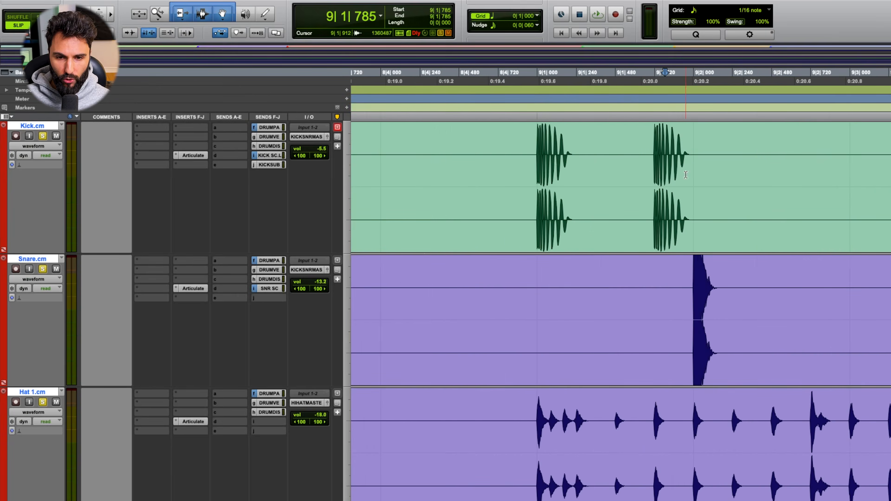
left_click_drag(657, 156, 678, 193)
left_click_drag(692, 280, 716, 301)
left_click_drag(650, 415, 662, 415)
mouse_move(733, 415)
left_mouse_down()
mouse_move(744, 416)
mouse_move(734, 415)
left_mouse_up()
left_click_drag(740, 414, 738, 414)
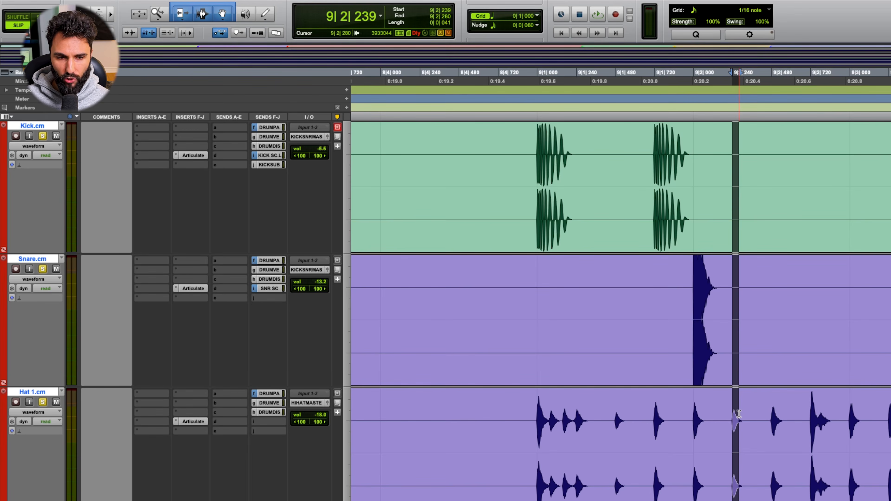
View the Articulate settings on the Kick.cm, Snare.cm and Hat 1.cm tracks one after another, then close the plugin window.
left_click(203, 156)
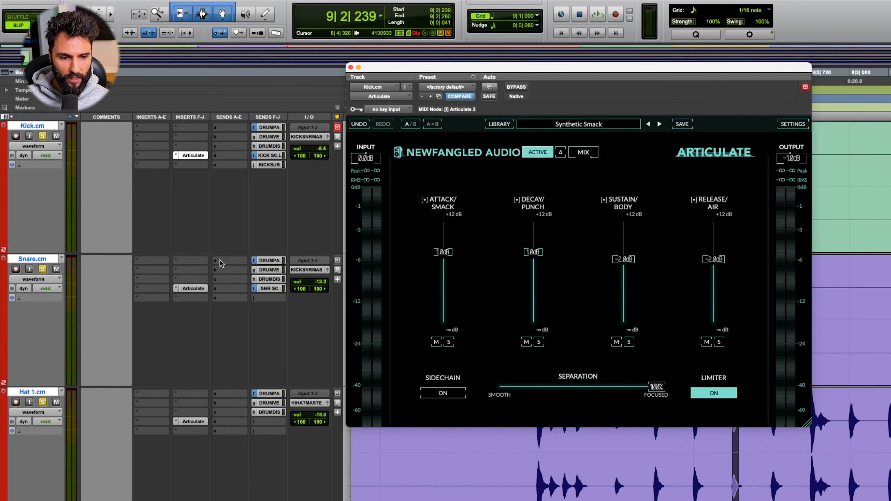
left_click(193, 289)
left_click(195, 421)
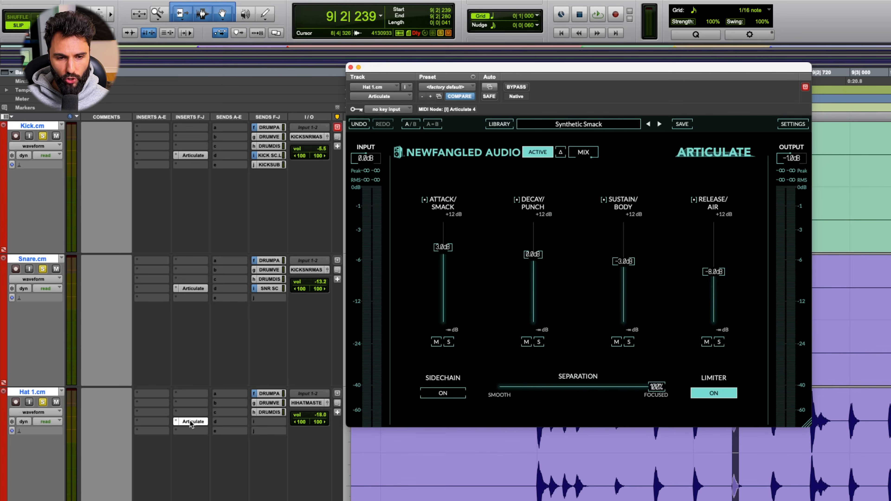
left_click(191, 422)
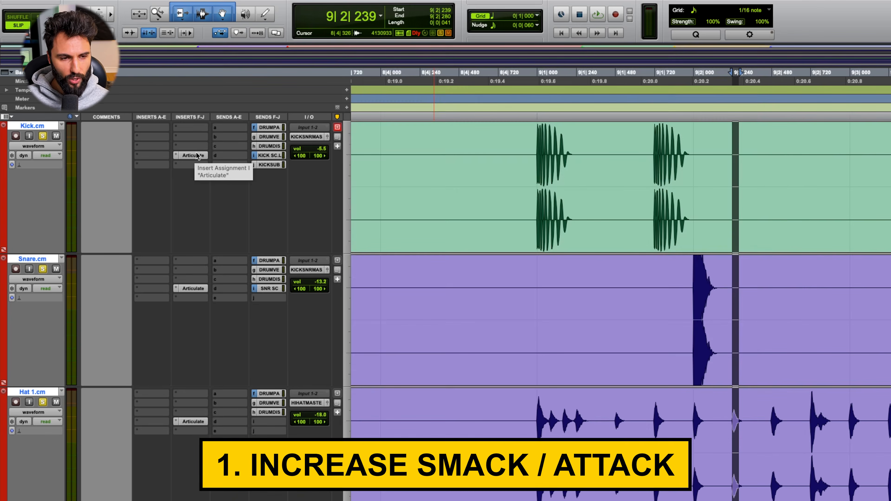
Compare the Attack/Smack and Decay/Punch settings of Articulate across the kick, snare and hat tracks.
left_click(197, 156)
left_click(192, 290)
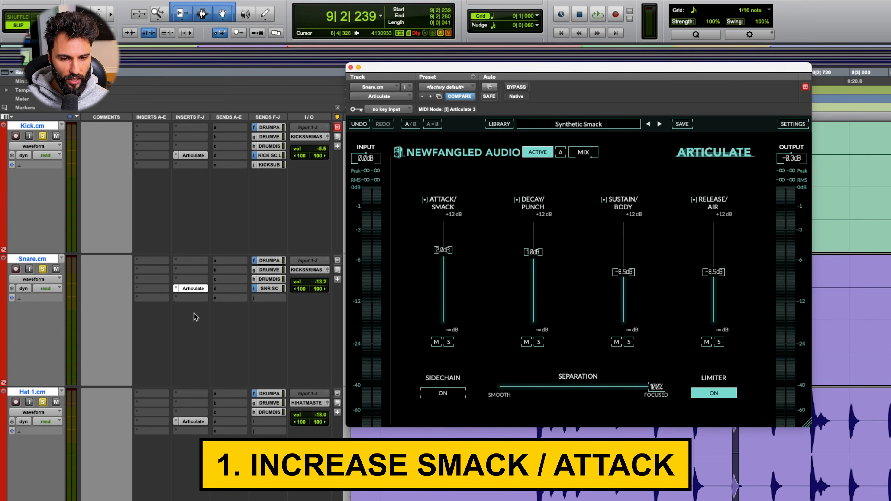
left_click(193, 422)
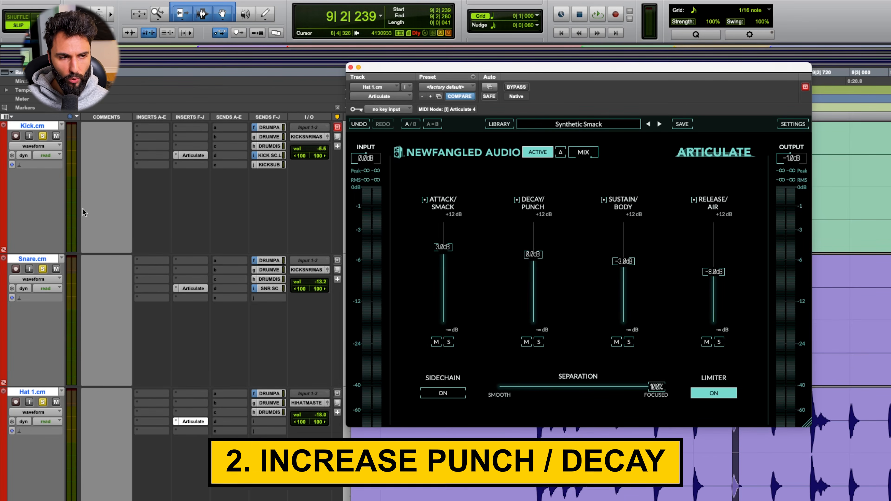
left_click(189, 157)
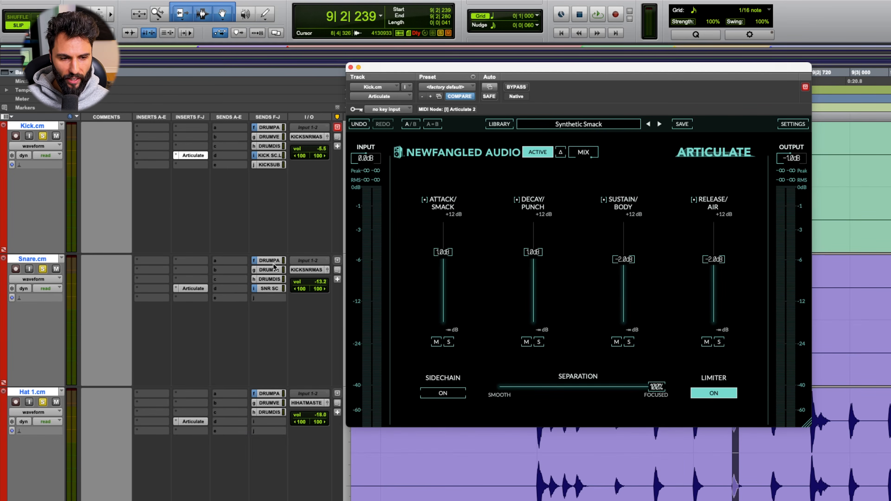
Compare the Sustain/Body and Release/Air settings of Articulate across the snare, kick and hat tracks.
left_click(195, 289)
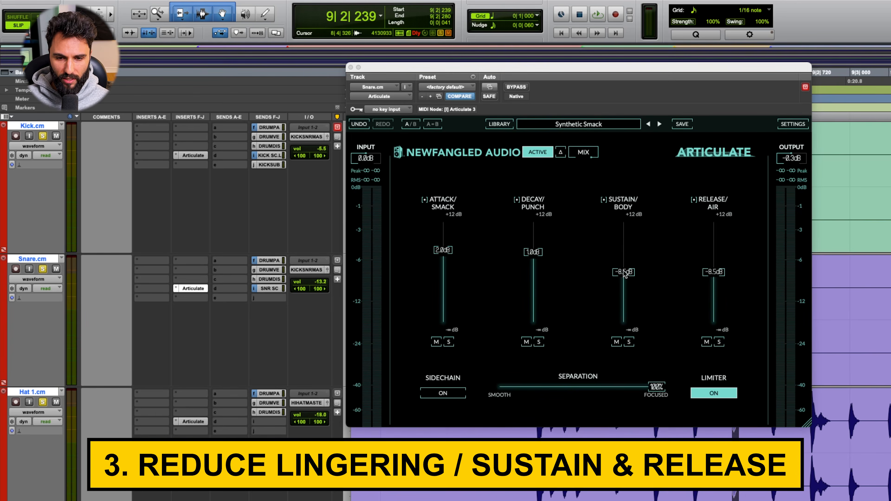
left_click(190, 155)
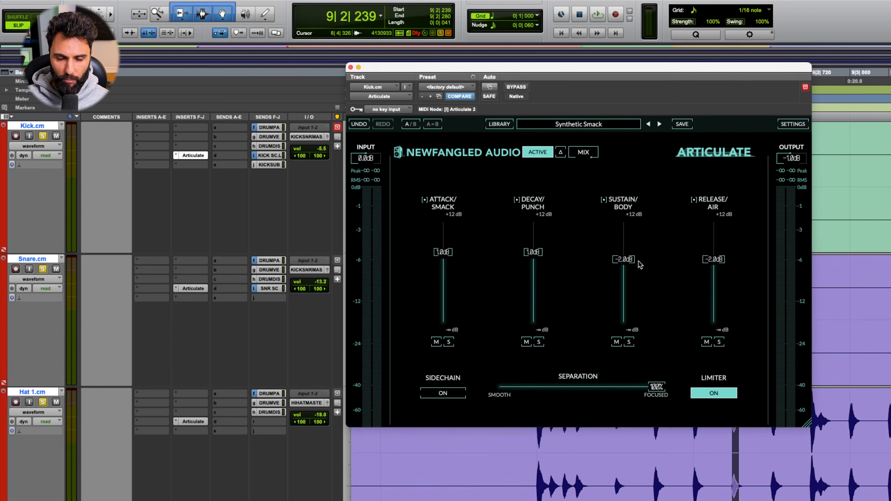
left_click(188, 289)
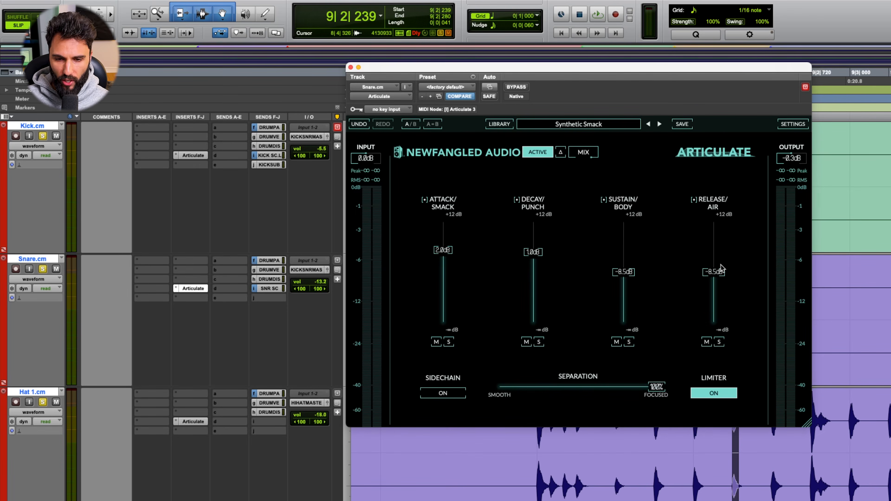
left_click(201, 422)
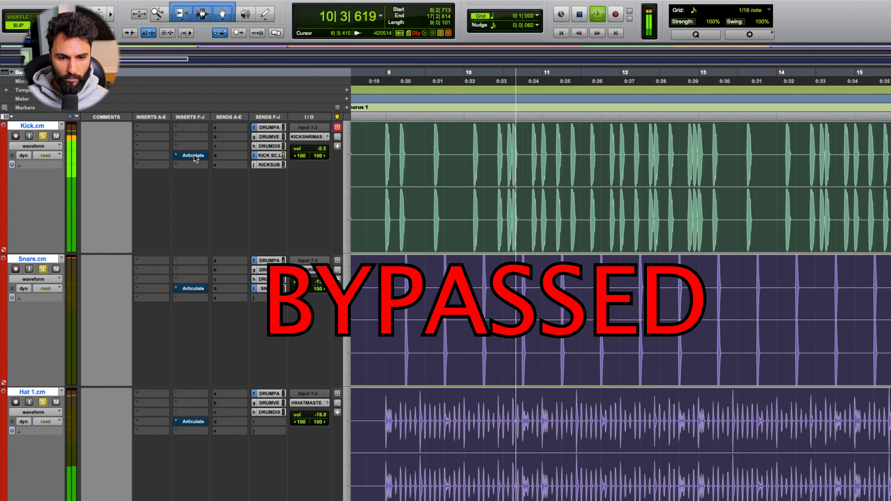
Compare the drums during playback with the Articulate inserts on kick, snare and hat bypassed and active together.
left_click(194, 155, "alt+super")
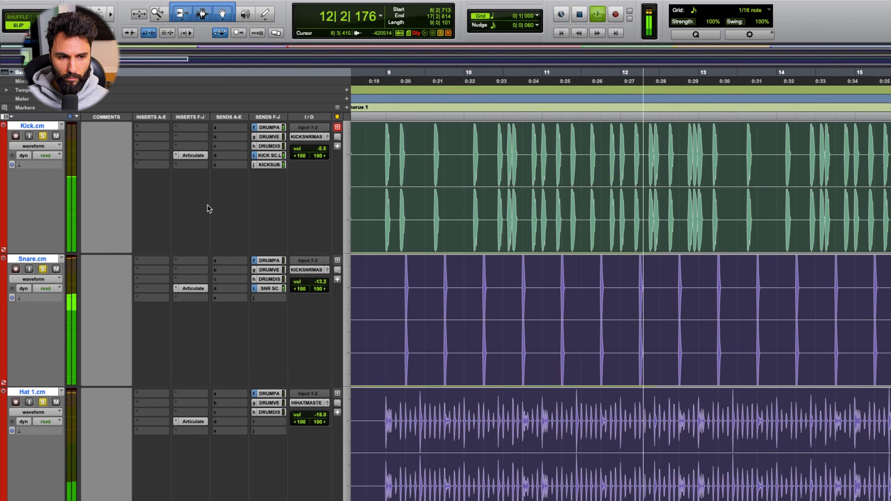
left_click(199, 156, "alt+super")
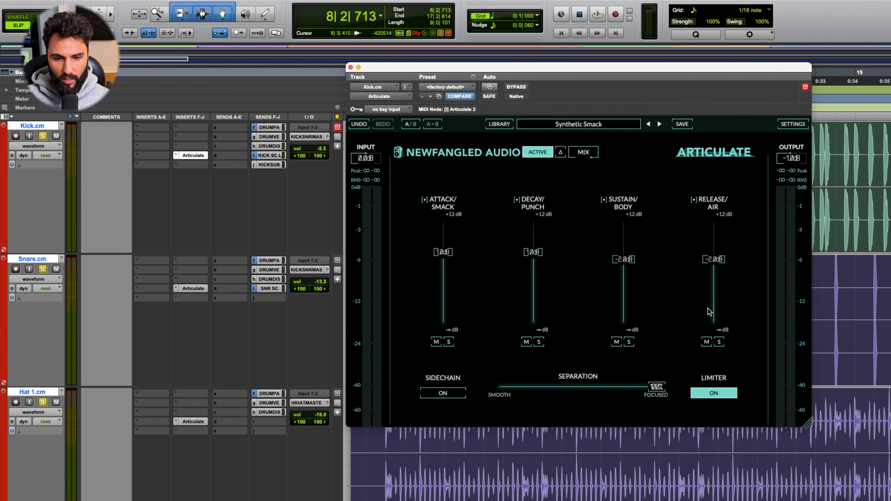
Review Articulate's settings on the Snare.cm track and on the Hat 1.cm track.
left_click(195, 290)
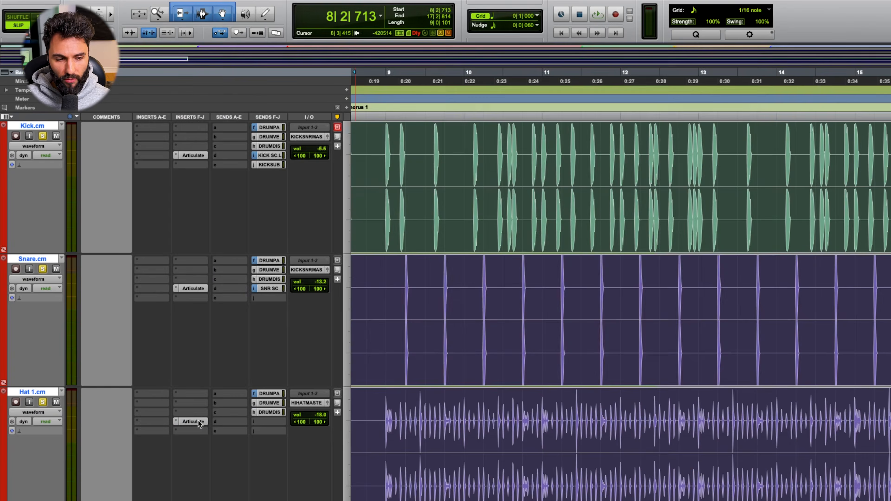
left_click(196, 422)
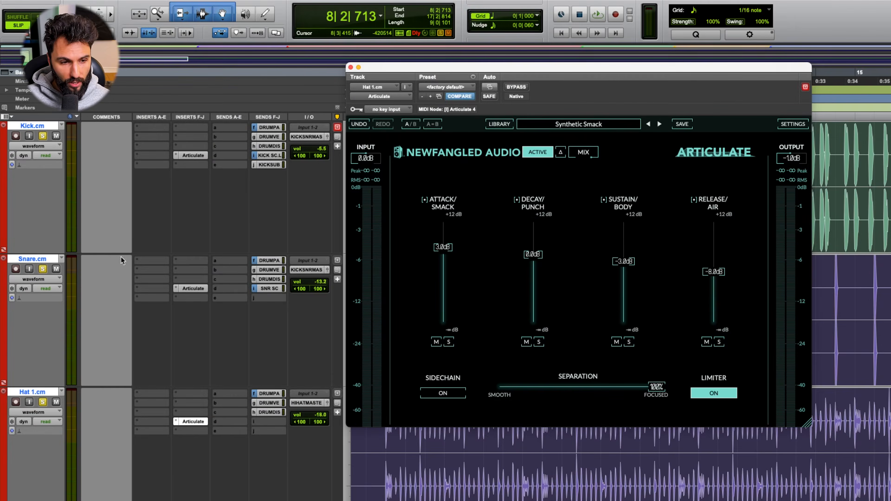
Compare Snare.cm's level during playback with Articulate's Limiter off and on, clearing the track's clip indicator once it is on.
left_click(193, 288)
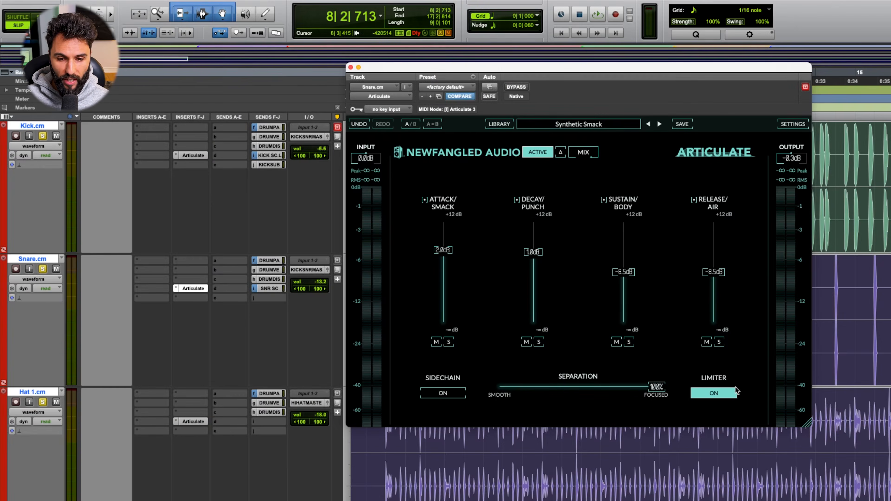
left_click(716, 393)
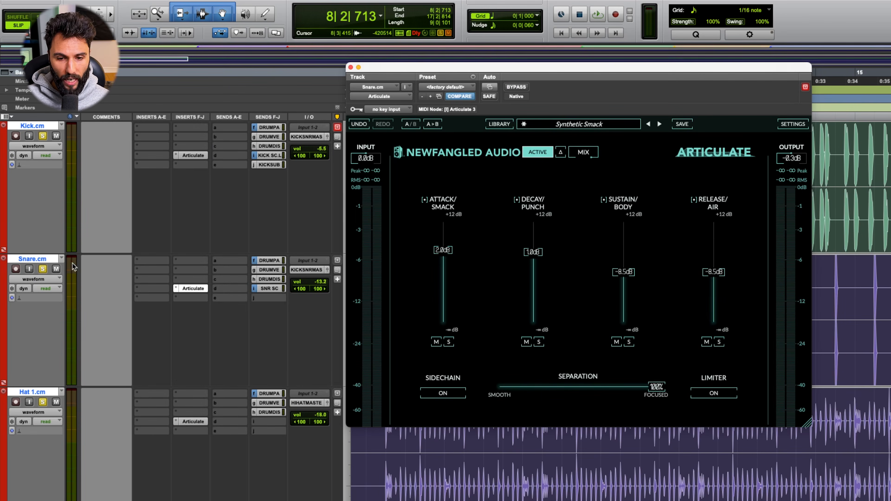
left_click(728, 394)
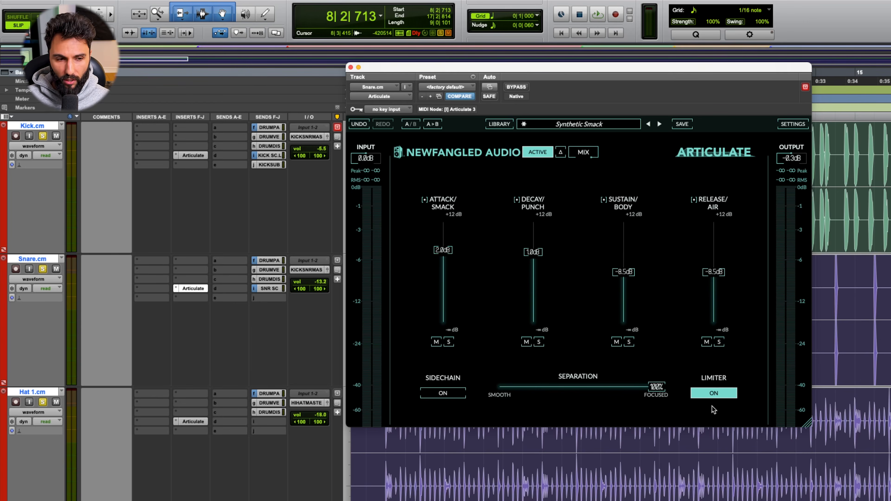
left_click(719, 393)
key("space")
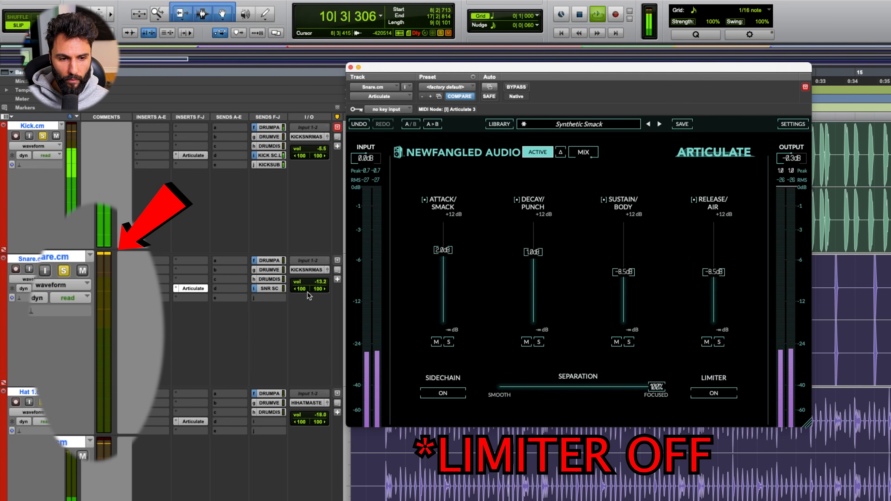
left_click(719, 394)
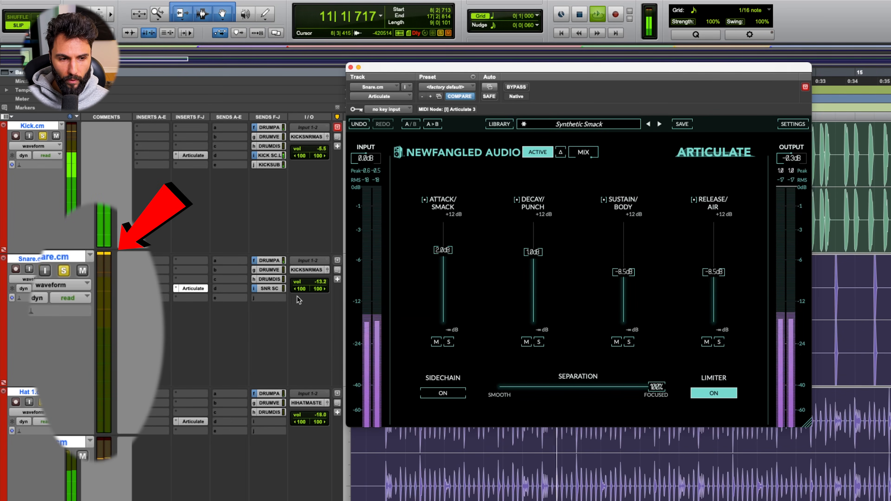
left_click(105, 258)
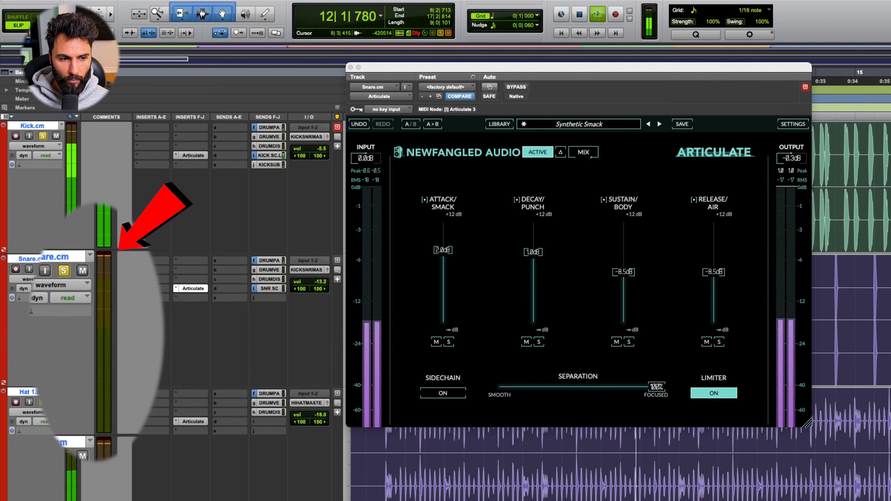